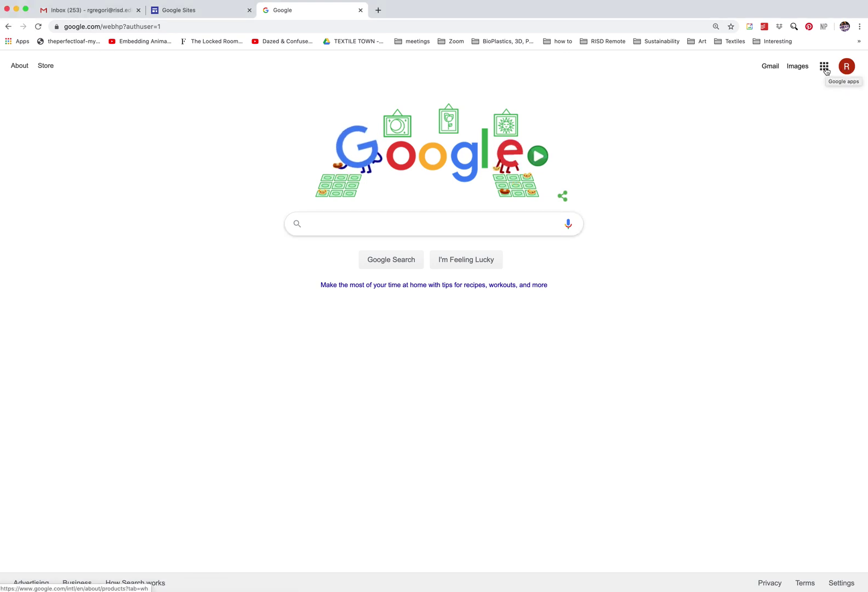
- Open the new Google Sites from the Google apps and create a blank site
click(825, 69)
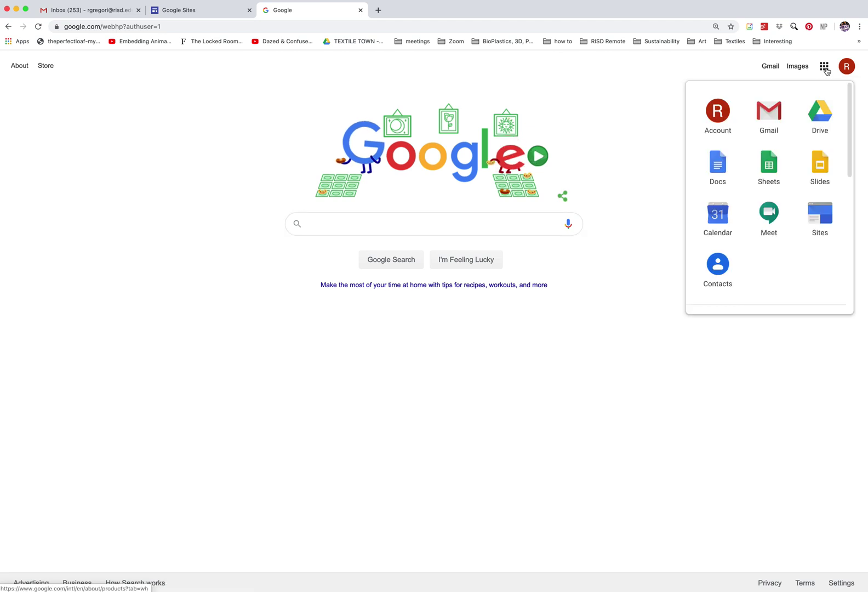
click(827, 222)
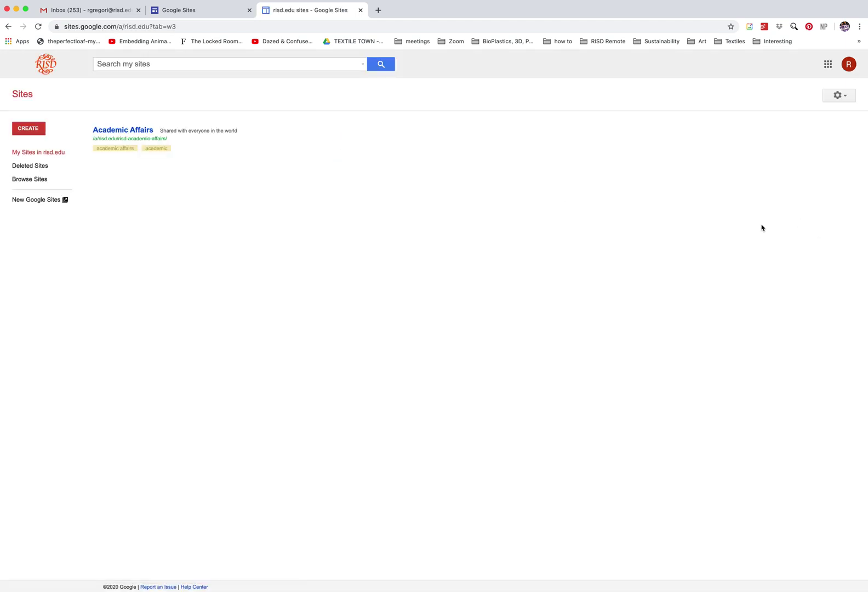
click(22, 205)
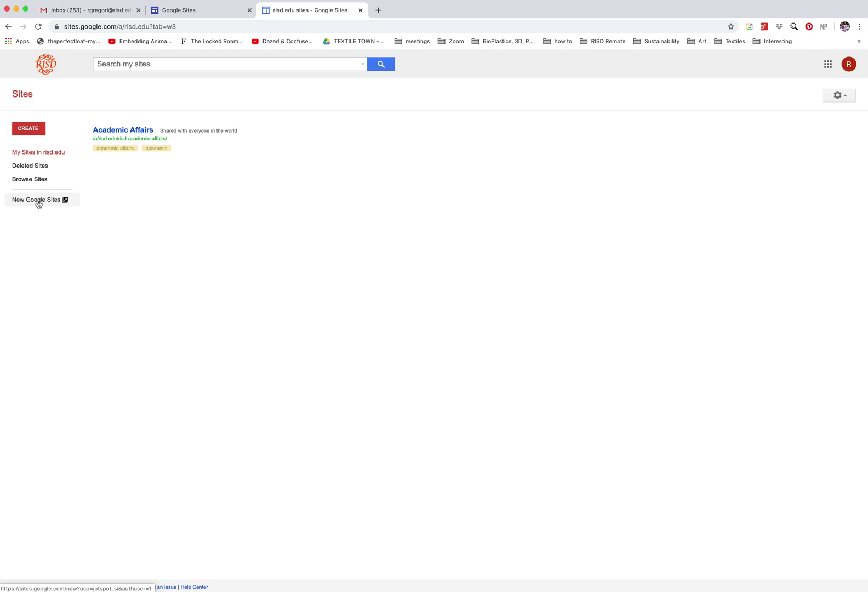
click(39, 200)
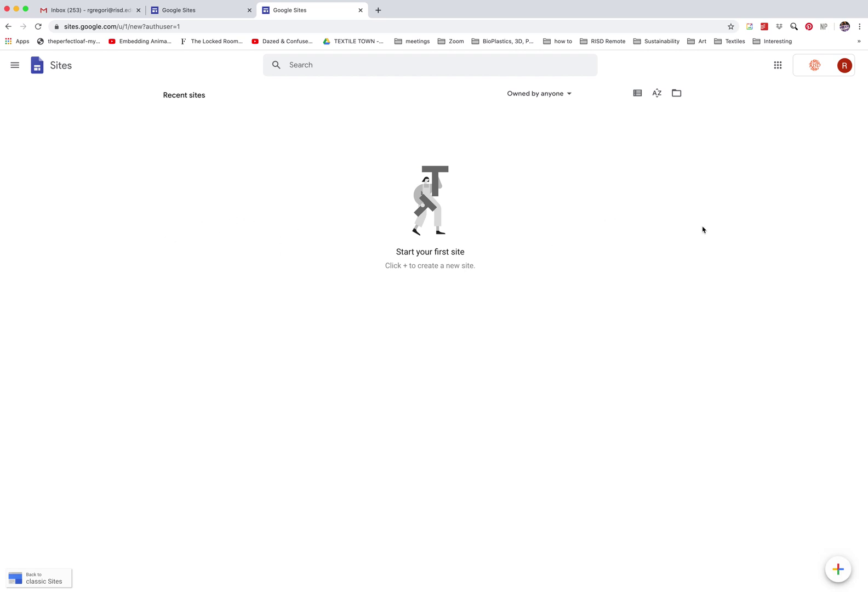
click(837, 571)
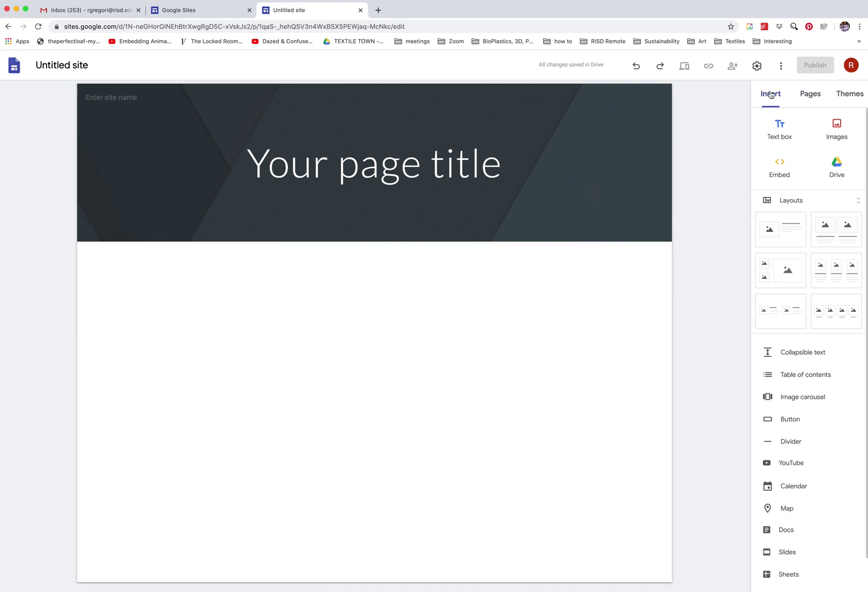
- Try the Simple theme's magenta and green colors, and set its color to a custom dark brown
click(849, 98)
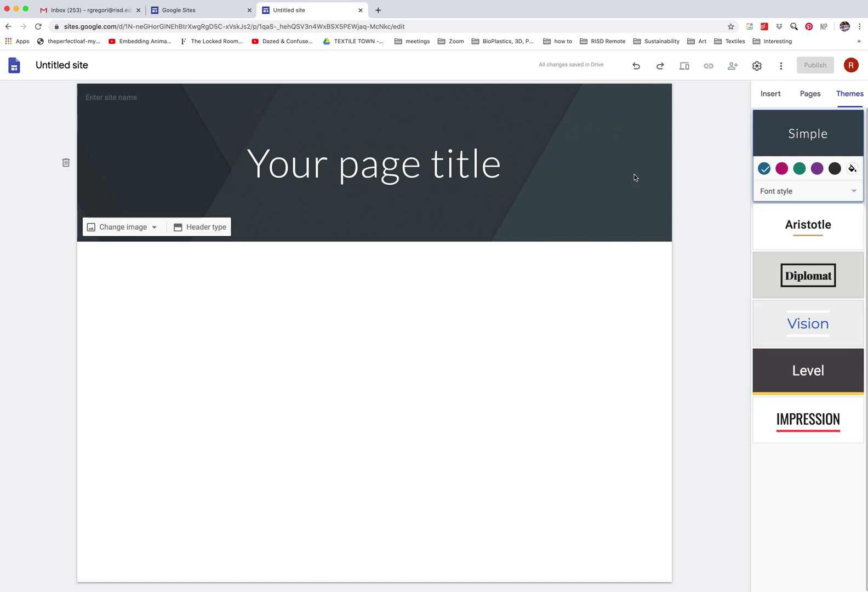
click(781, 169)
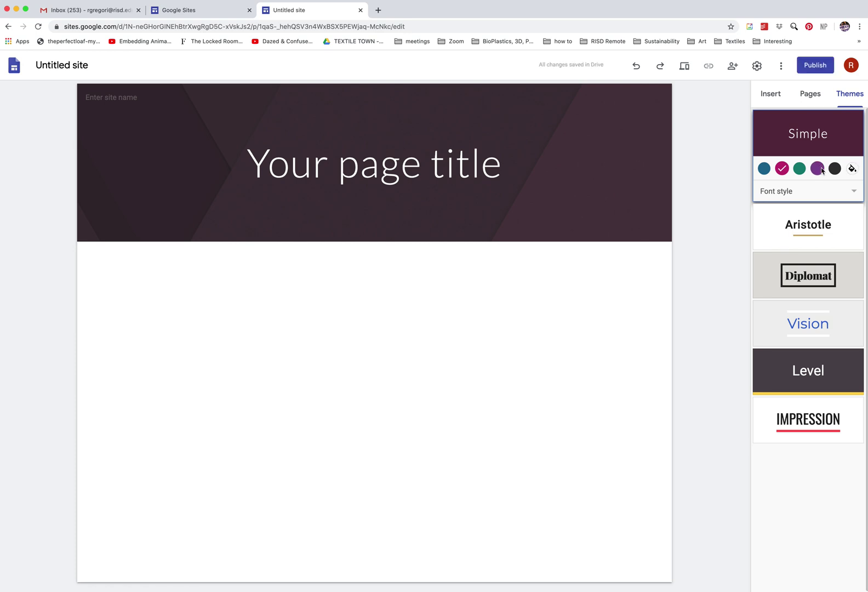
click(799, 168)
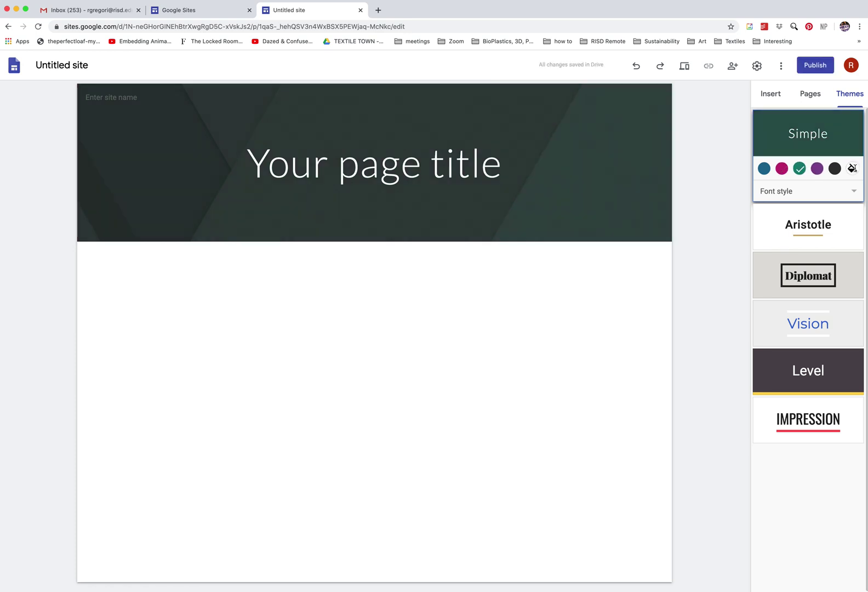
click(852, 169)
click(851, 195)
drag(849, 203, 806, 206)
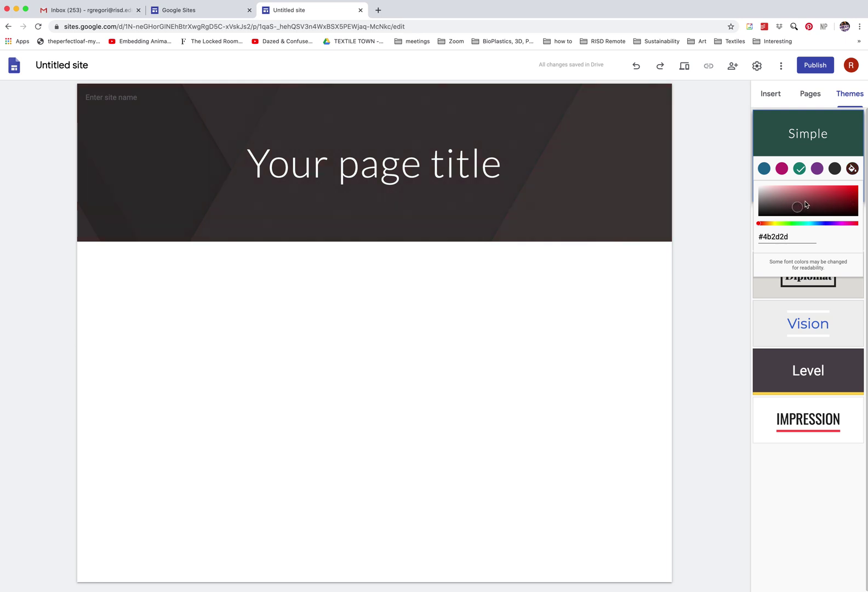
click(825, 147)
- Try a bolder font style and preview the Aristotle, Diplomat, Vision, Level and Impression themes
click(798, 196)
click(782, 235)
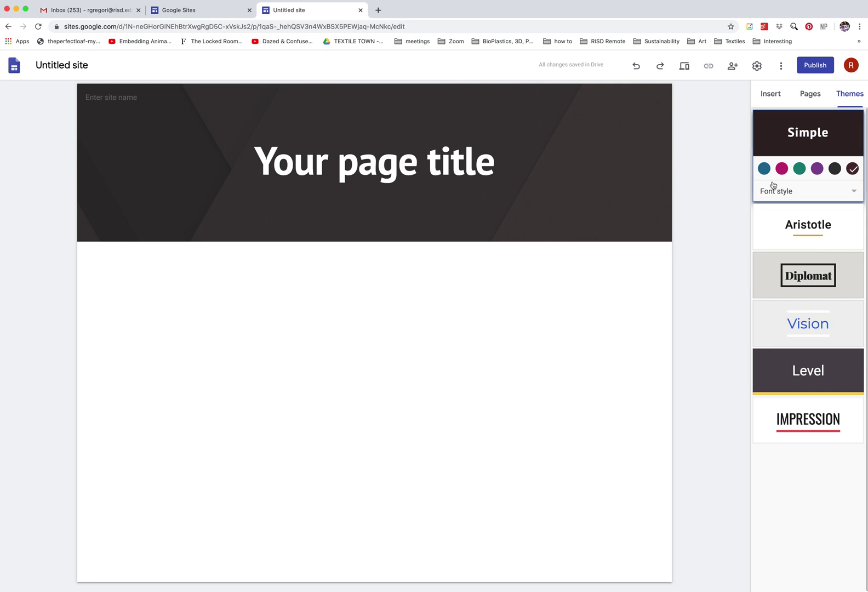
click(793, 230)
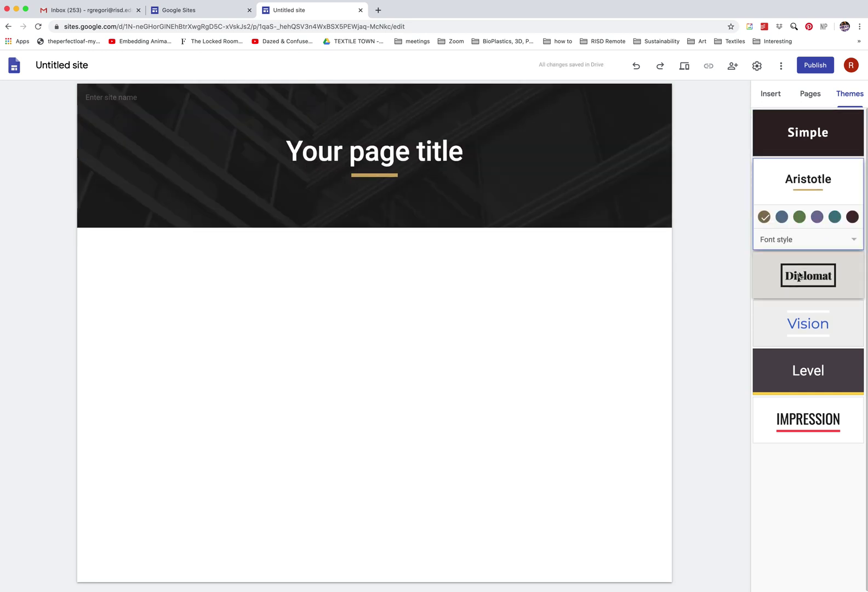
click(799, 276)
click(809, 326)
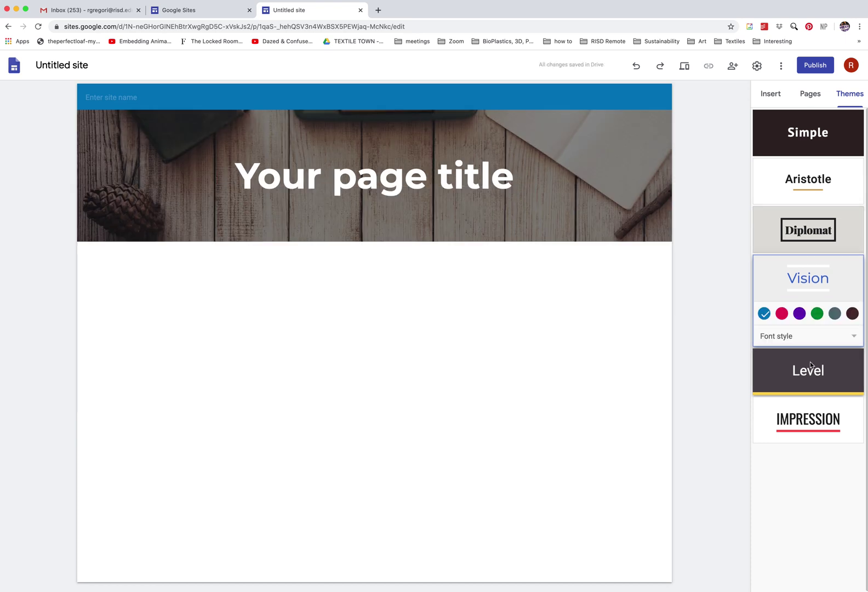
click(810, 364)
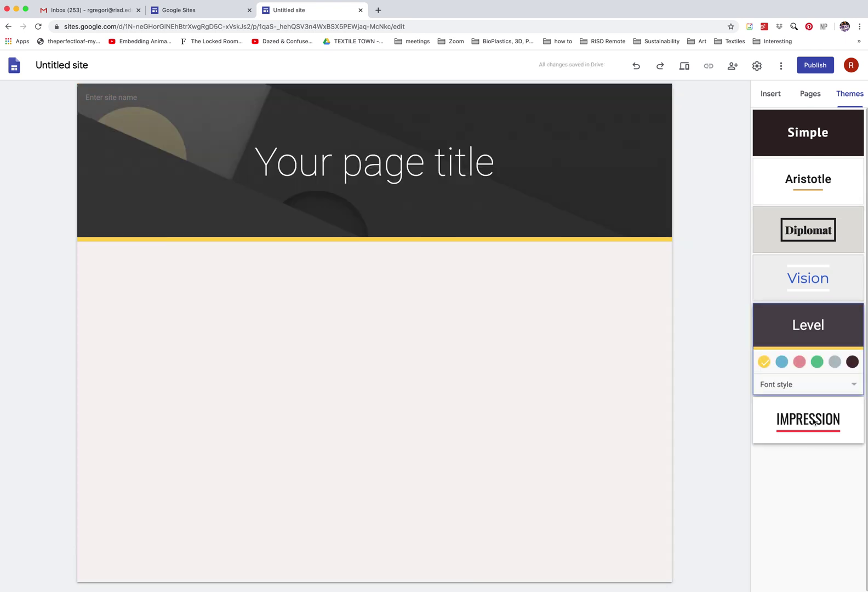
click(814, 420)
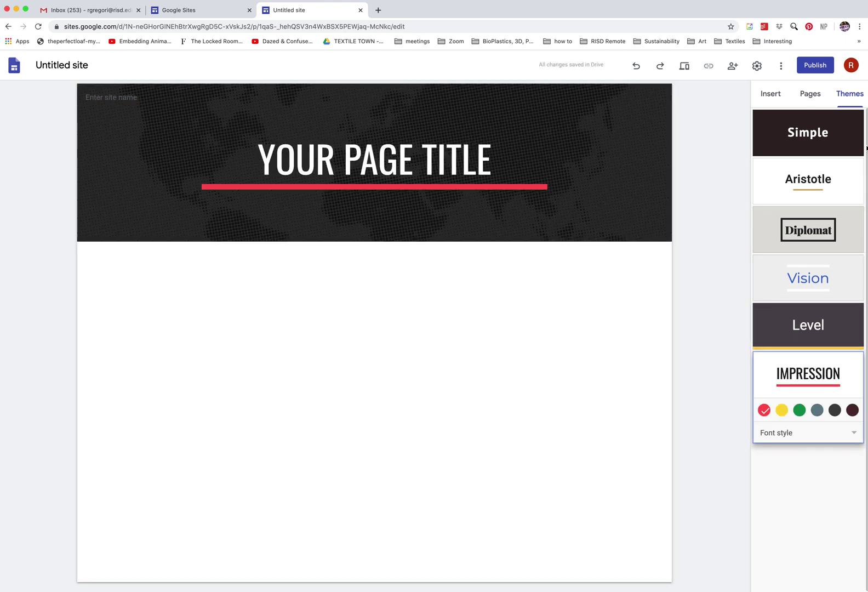
- Apply the Simple theme with the Light font style
drag(828, 134, 824, 135)
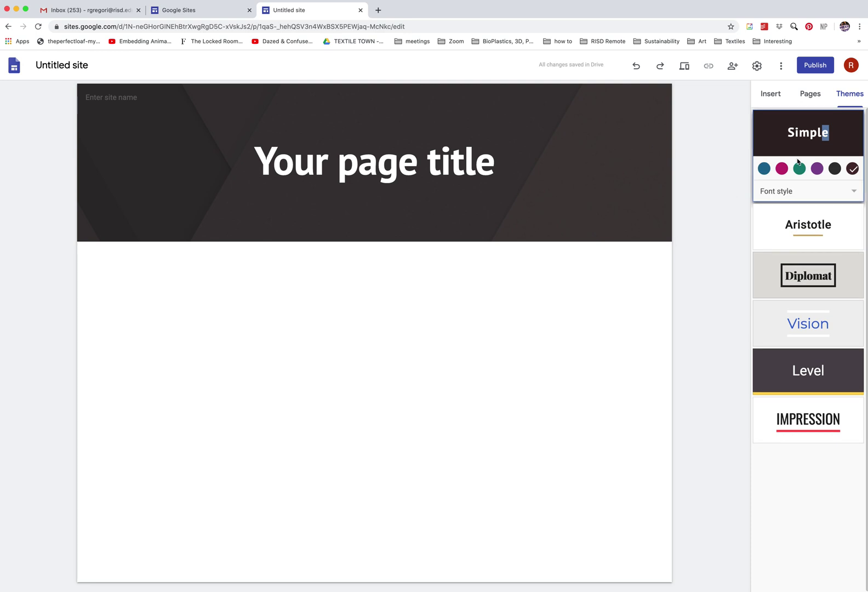
click(825, 192)
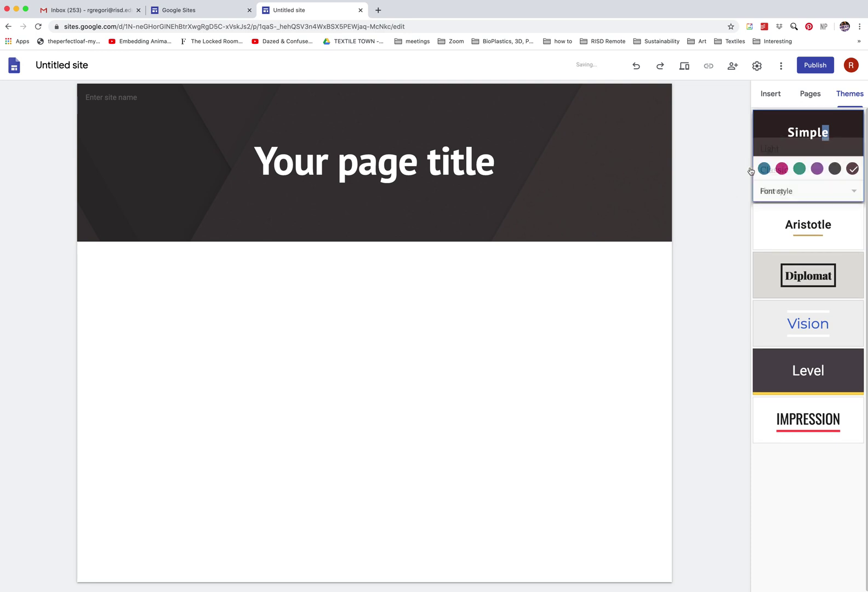
click(774, 160)
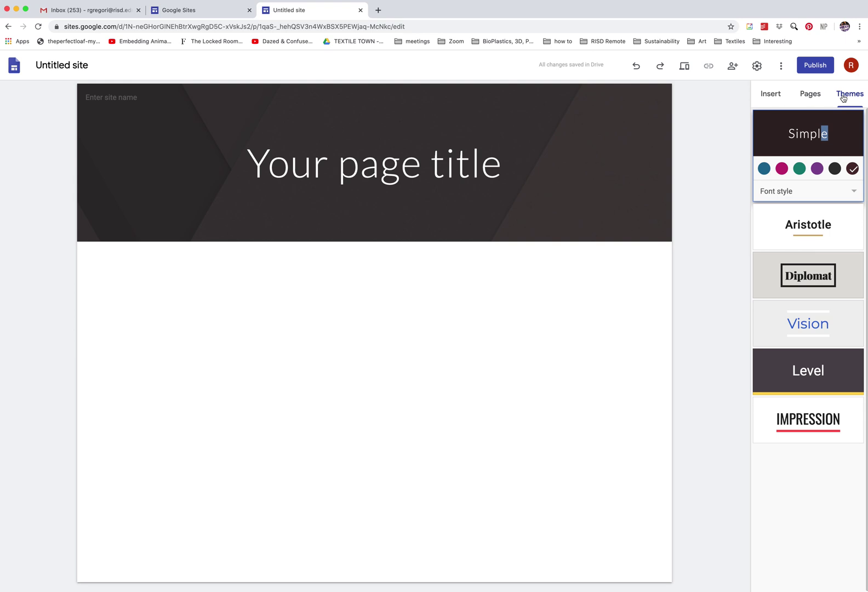
click(771, 95)
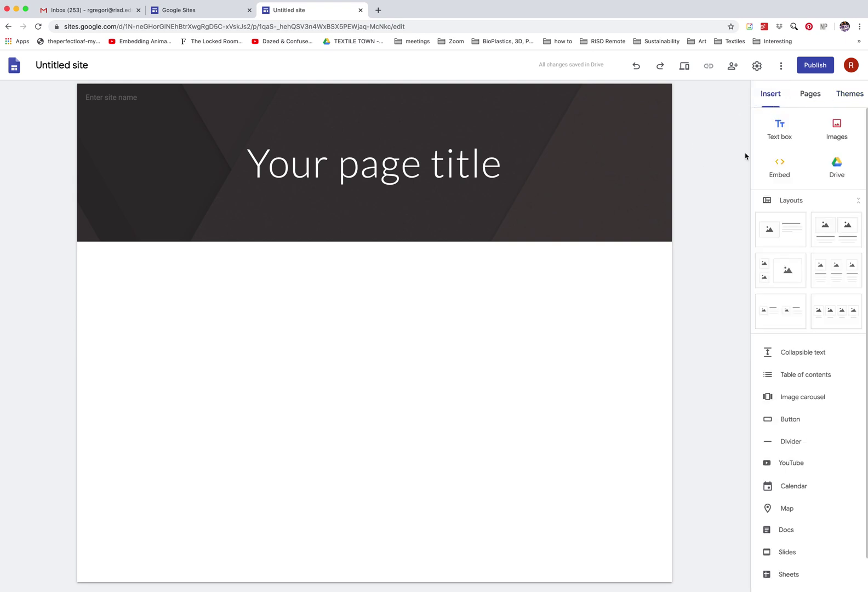
click(813, 95)
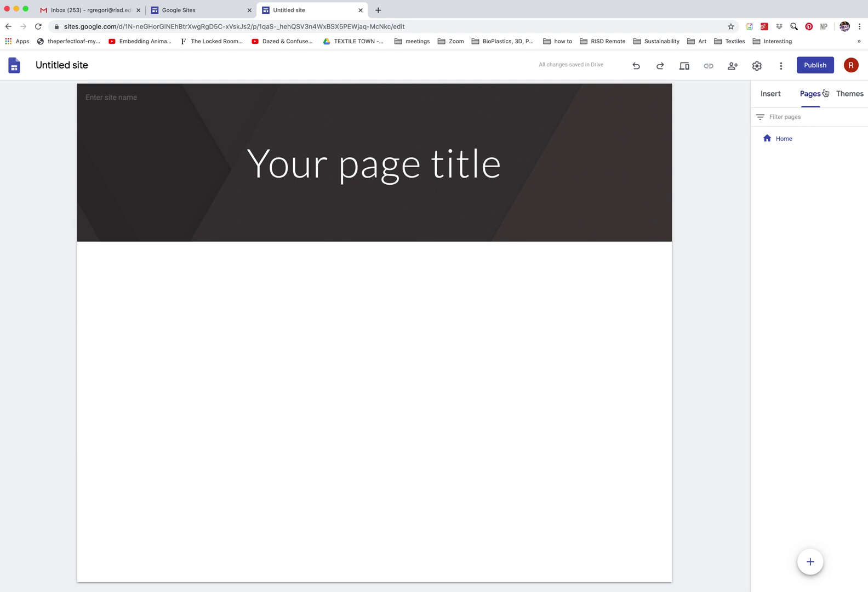
click(850, 96)
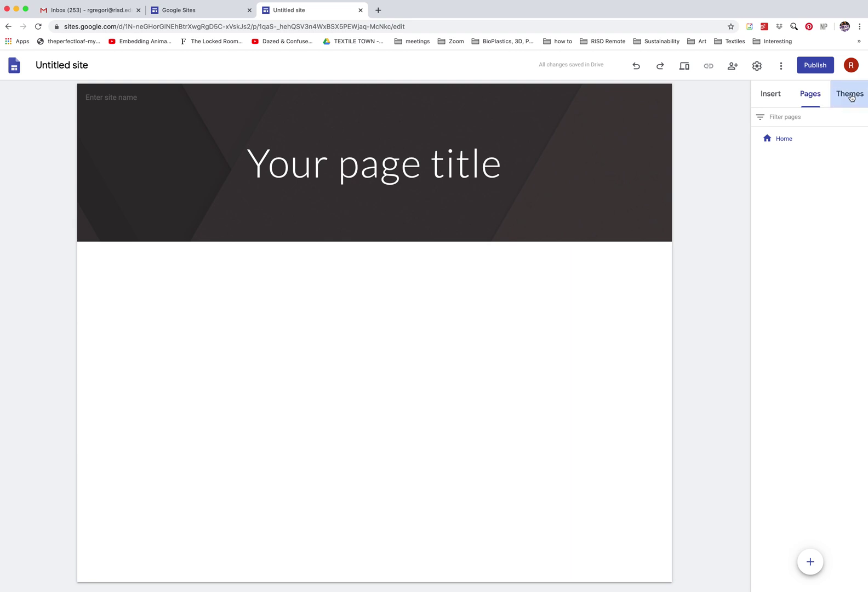
click(778, 95)
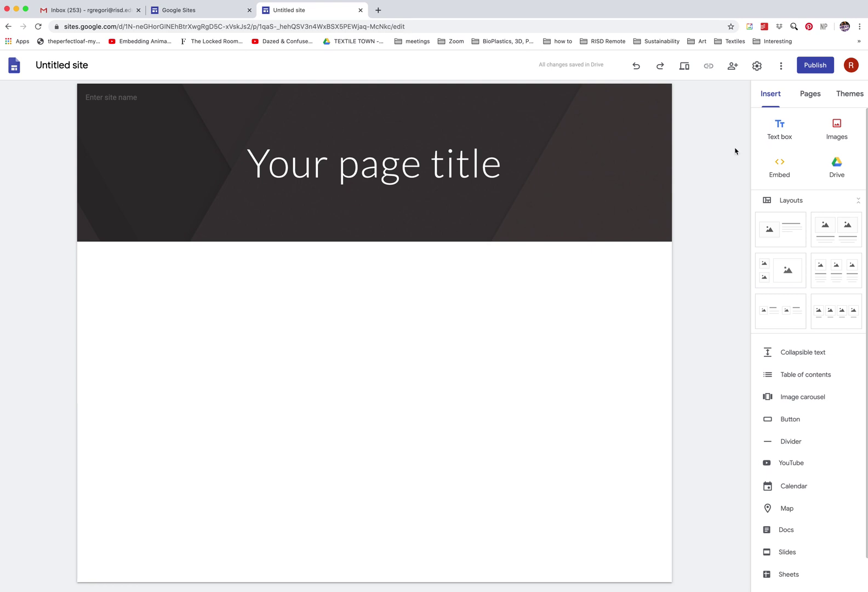
- Try the Cover header type, and set the page header to Large banner
mouse_move(382, 211)
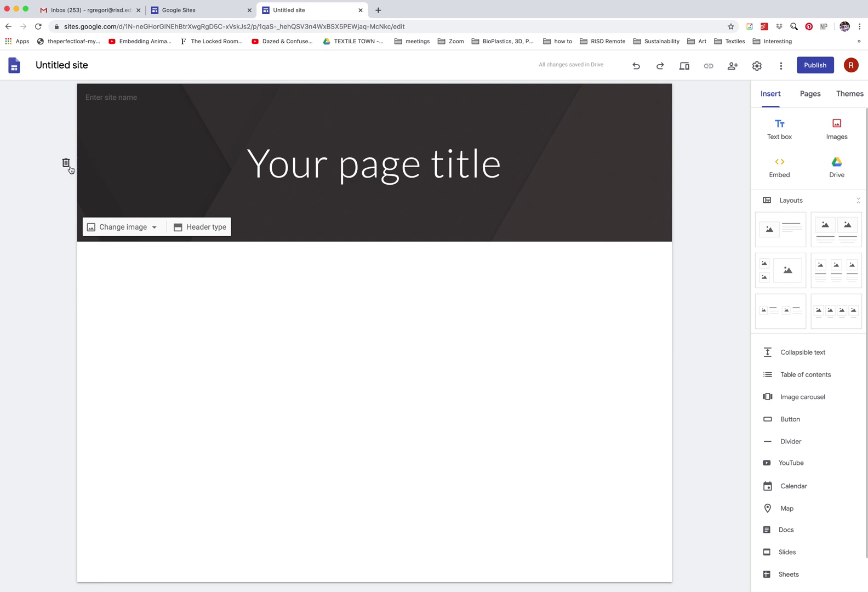
click(219, 231)
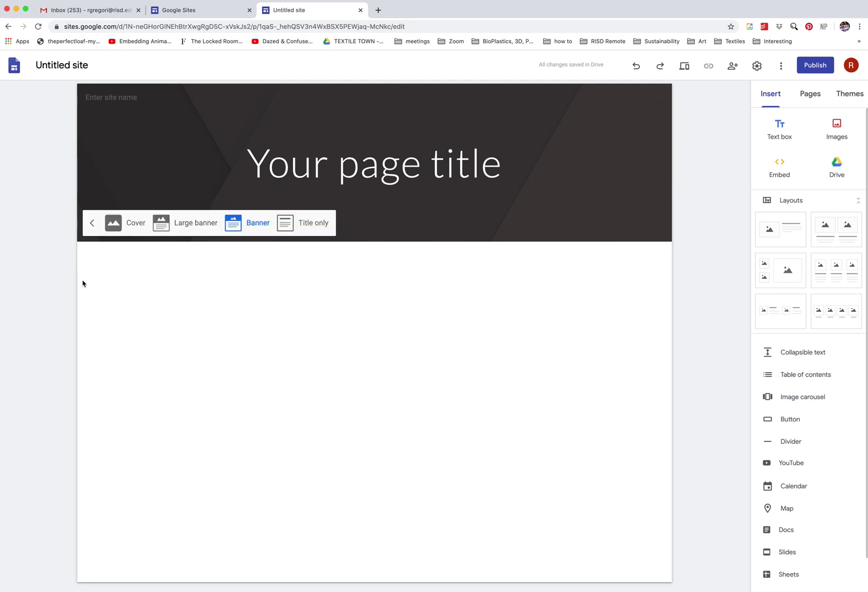
click(114, 223)
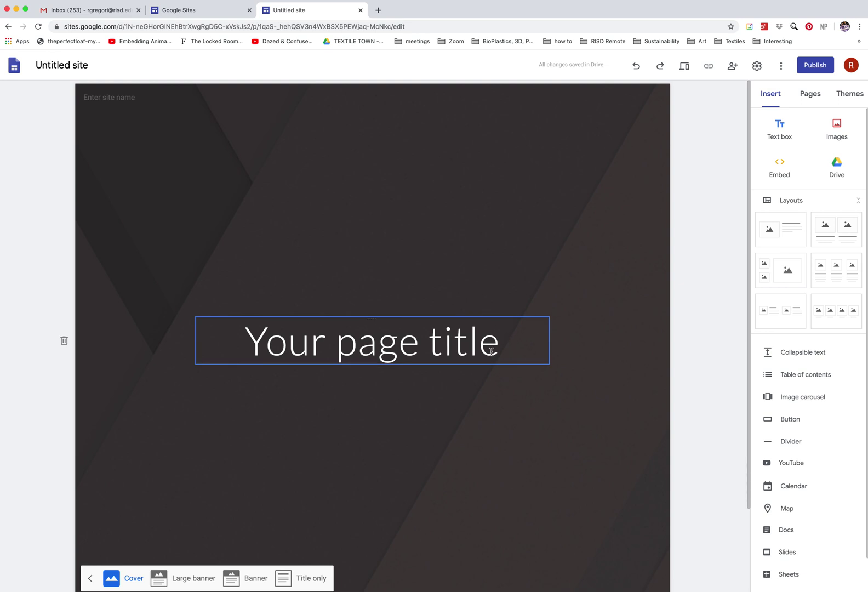
click(160, 578)
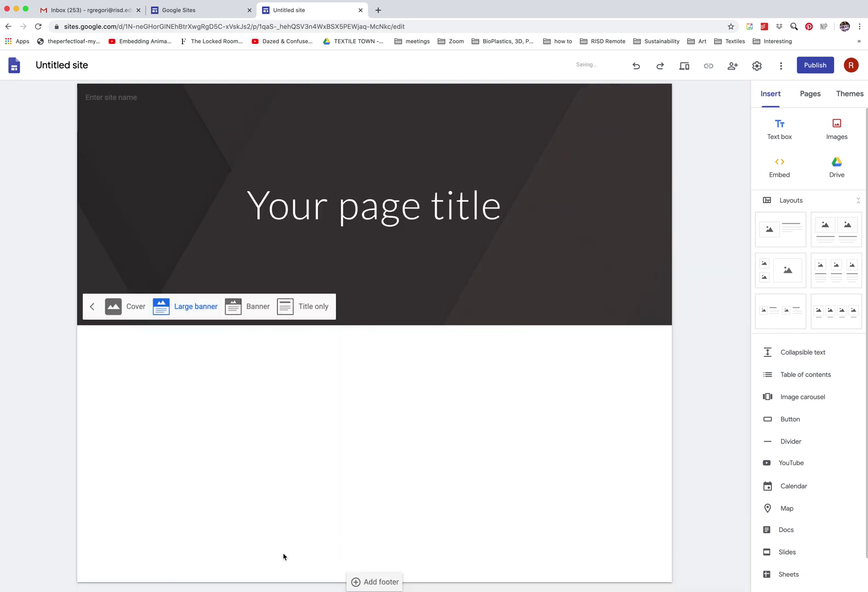
click(207, 233)
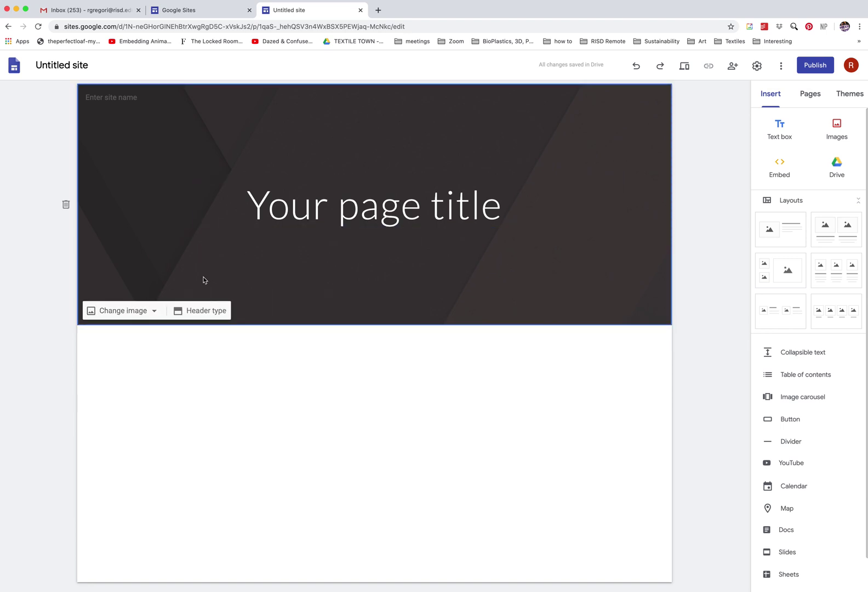
click(154, 311)
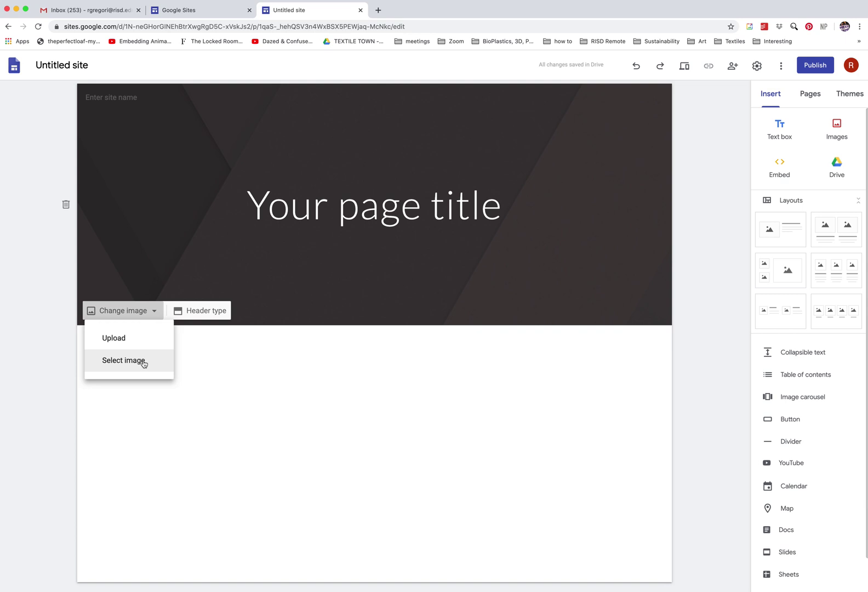
click(144, 363)
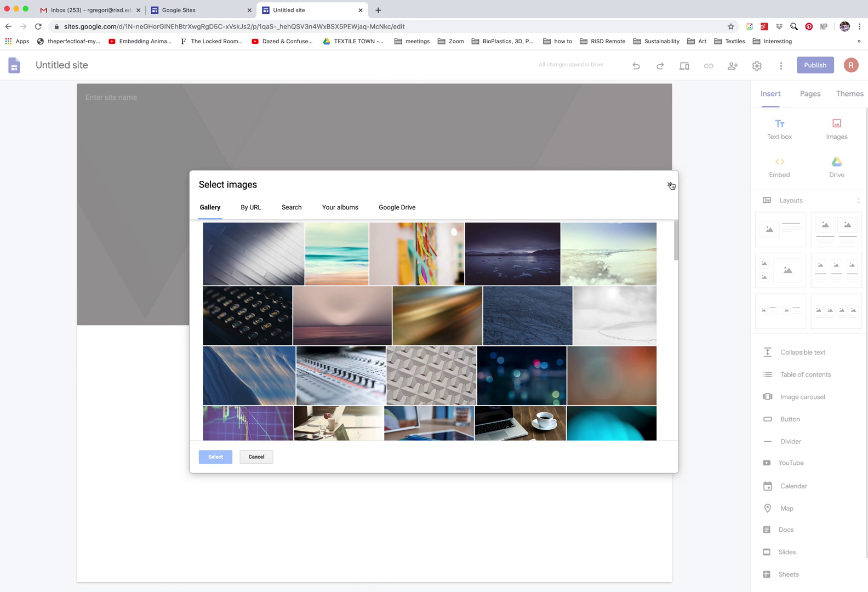
click(670, 186)
- Upload liubov-popova-sample-printed-fabric.jpg from the New Google Site folder as the header image and turn off its readability adjustment
click(155, 310)
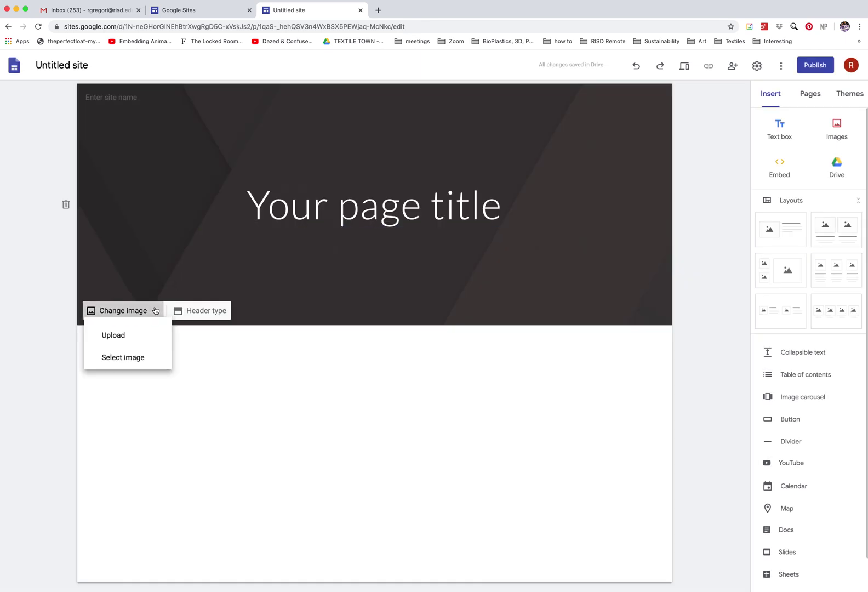
click(132, 339)
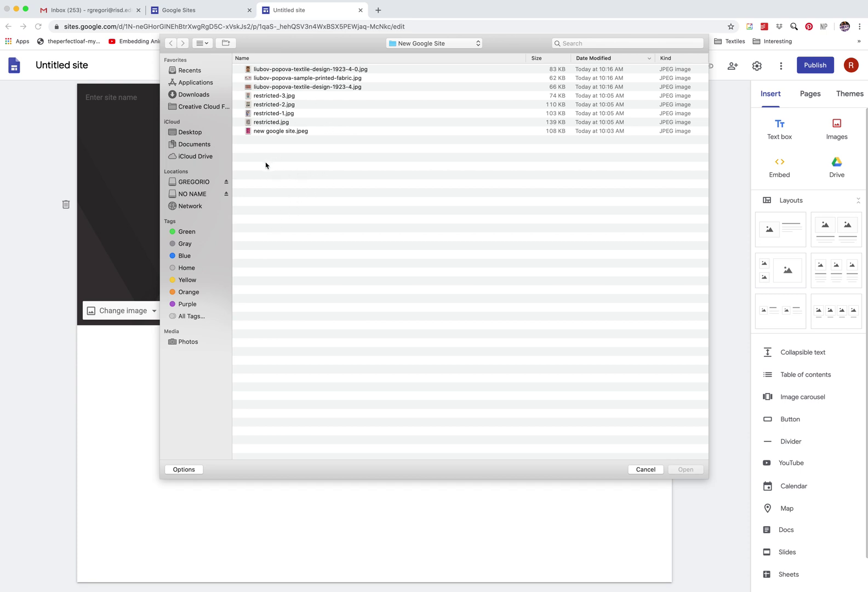
click(271, 78)
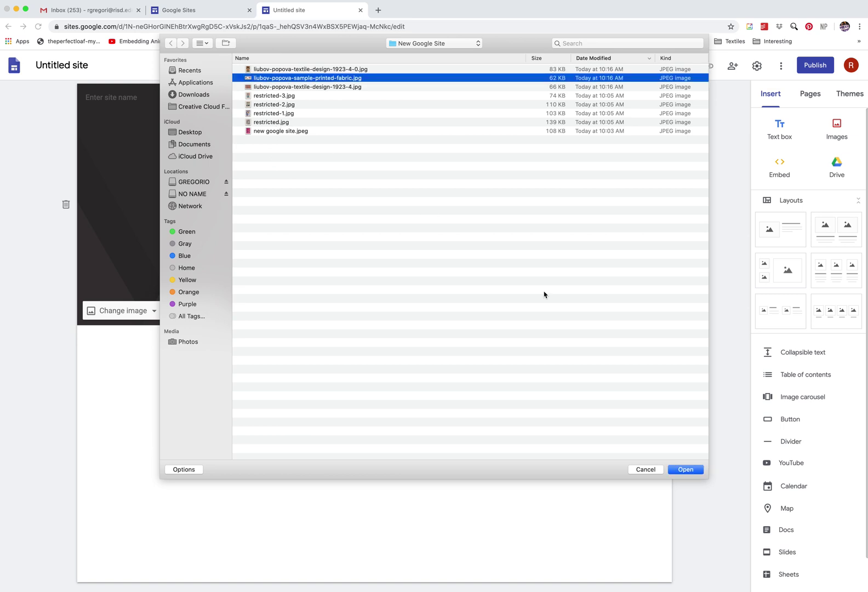
click(685, 468)
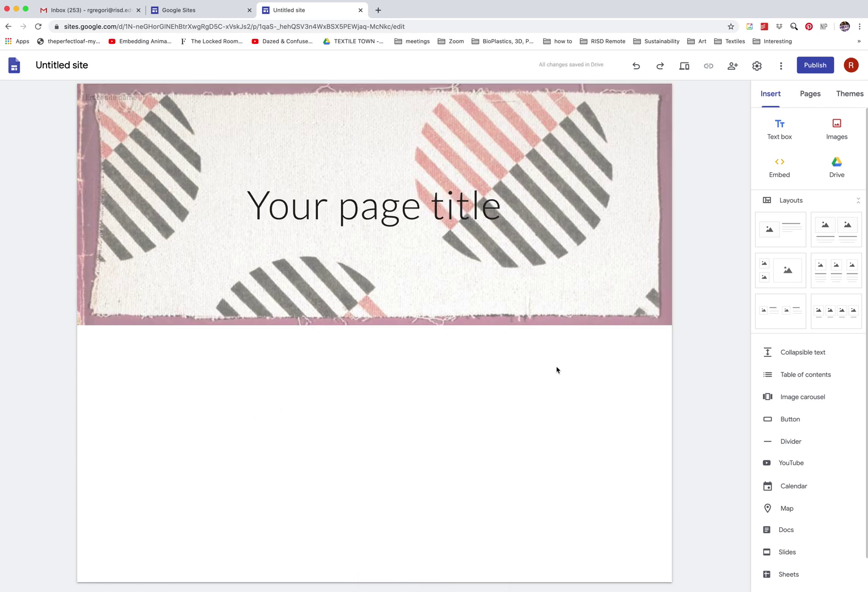
click(661, 318)
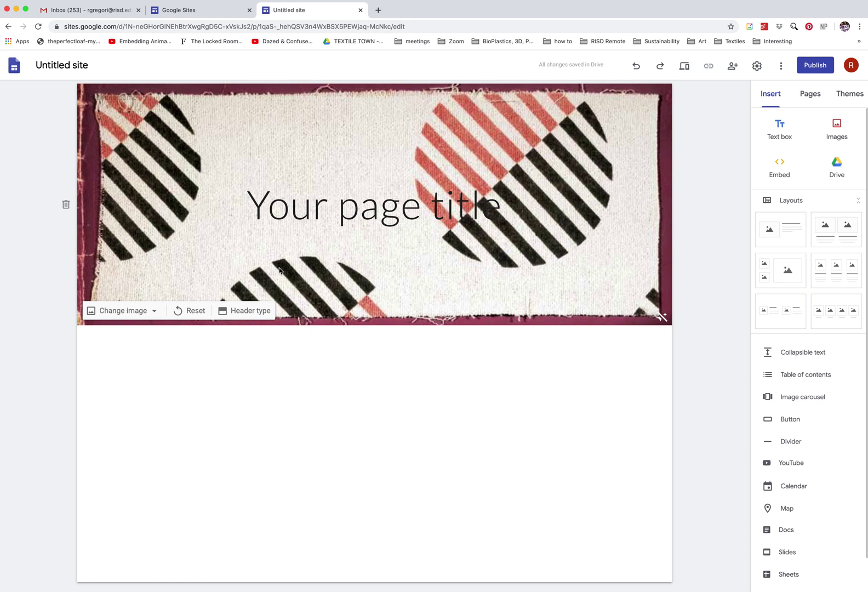
click(153, 320)
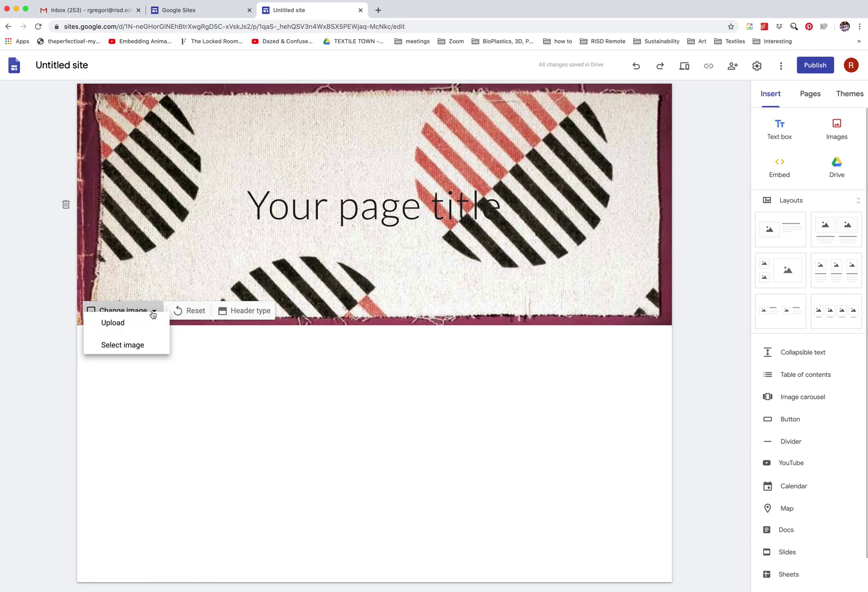
click(127, 360)
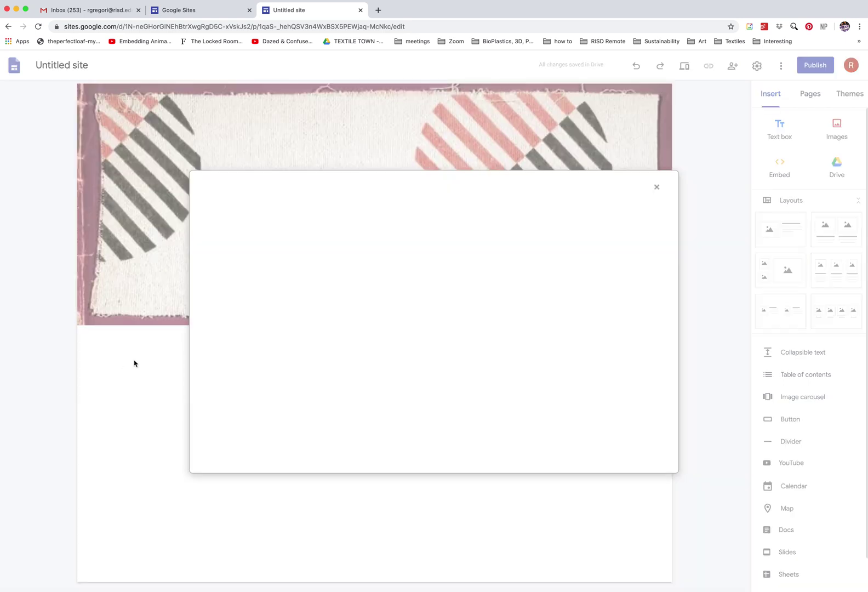
click(656, 187)
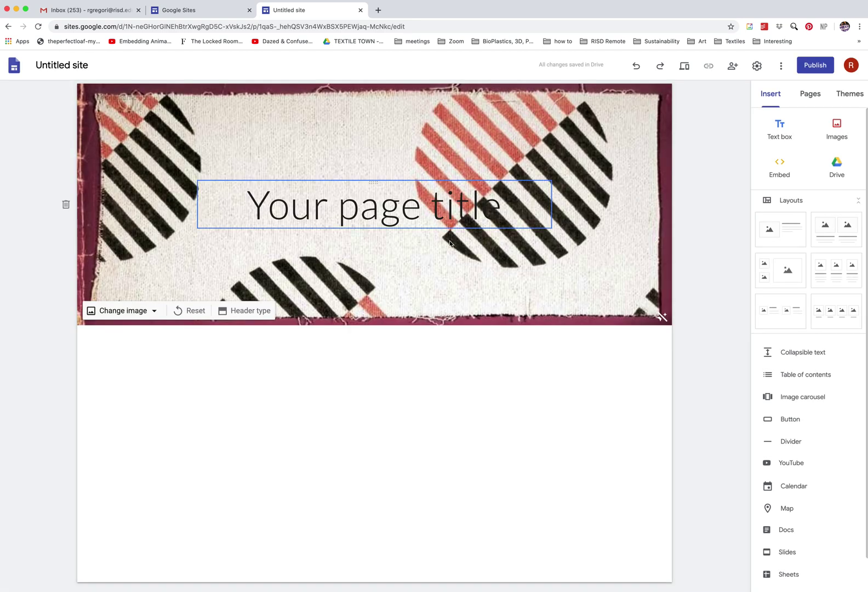
- Upload new google site.jpeg as the header image and toggle its readability adjustment, leaving it off
click(148, 311)
click(123, 336)
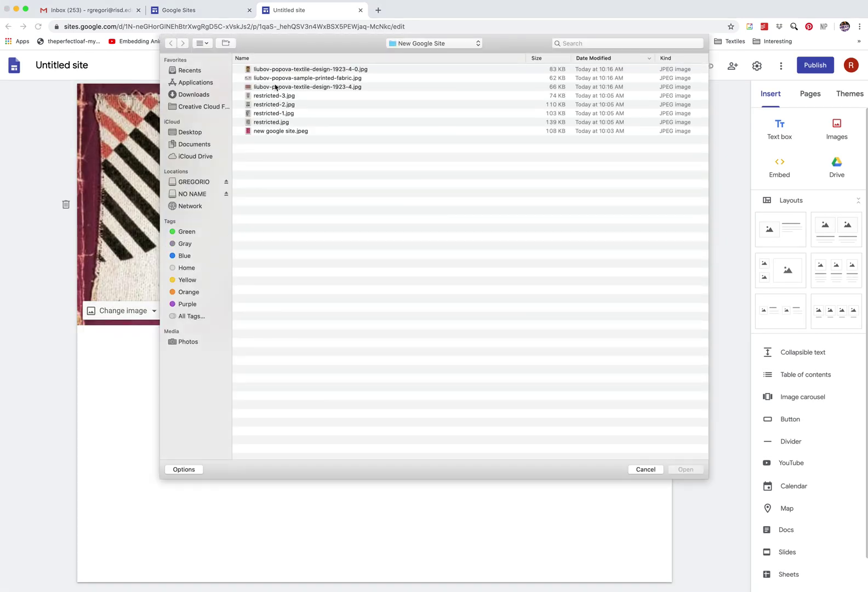
click(258, 132)
click(684, 468)
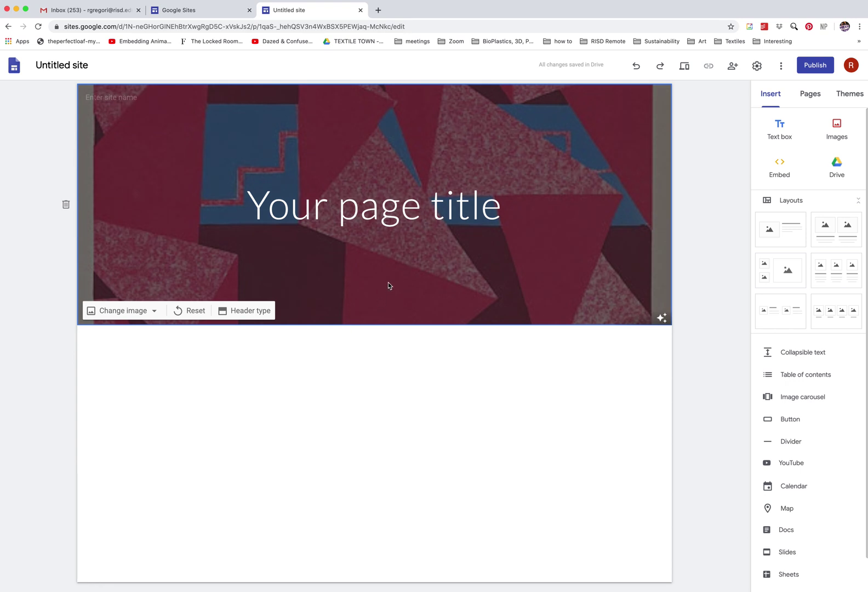
click(661, 317)
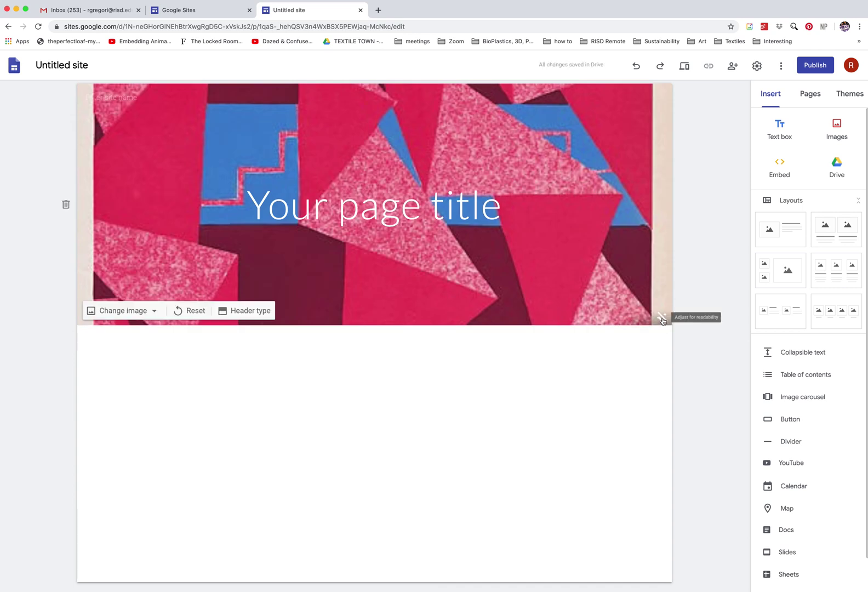
click(662, 318)
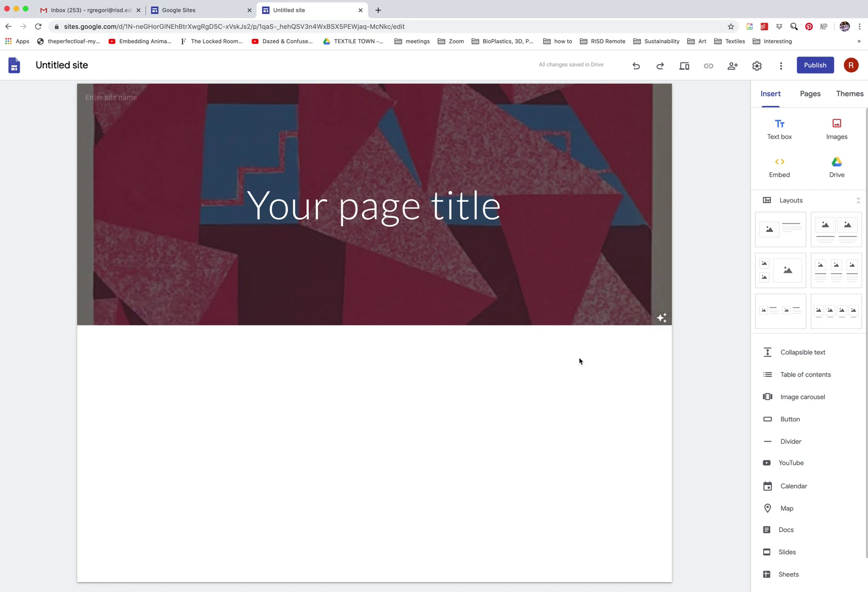
click(661, 319)
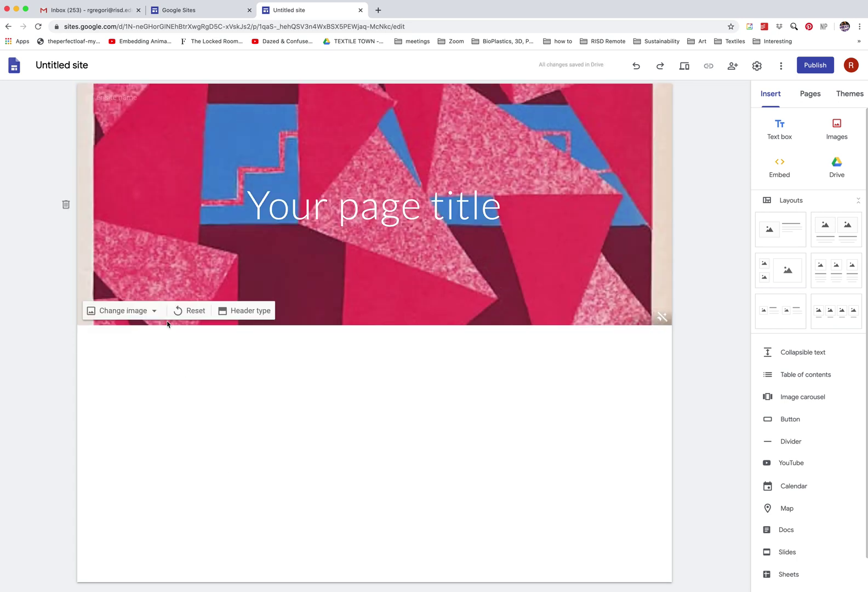
- Try the Cover header type, look over the page, and return the header to Large banner
click(231, 310)
click(114, 306)
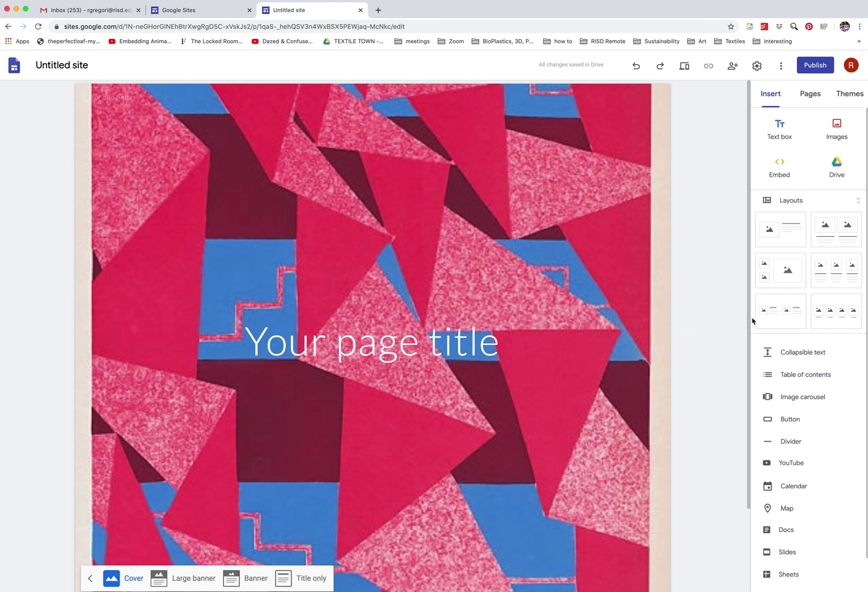
scroll(714, 413, down, 3)
scroll(701, 456, up, 3)
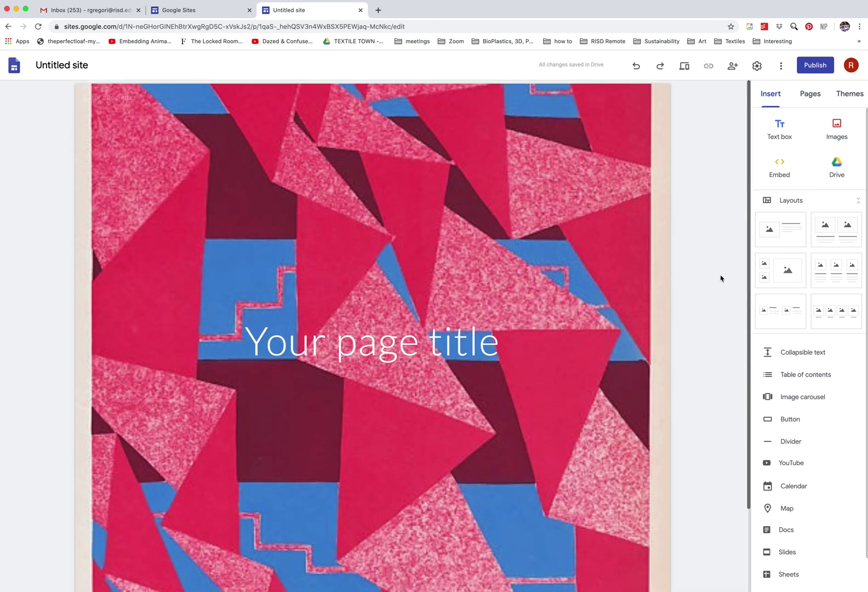
scroll(682, 399, down, 3)
mouse_move(221, 444)
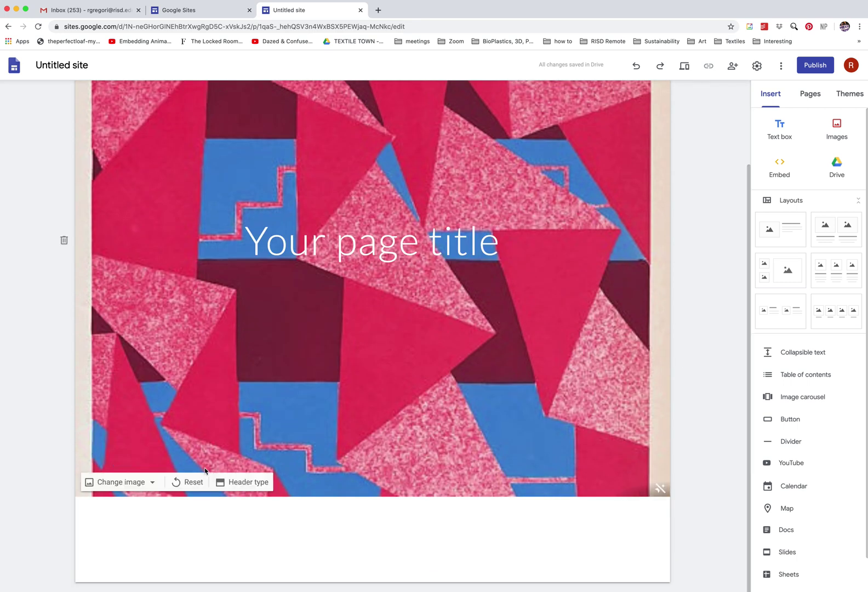
click(224, 481)
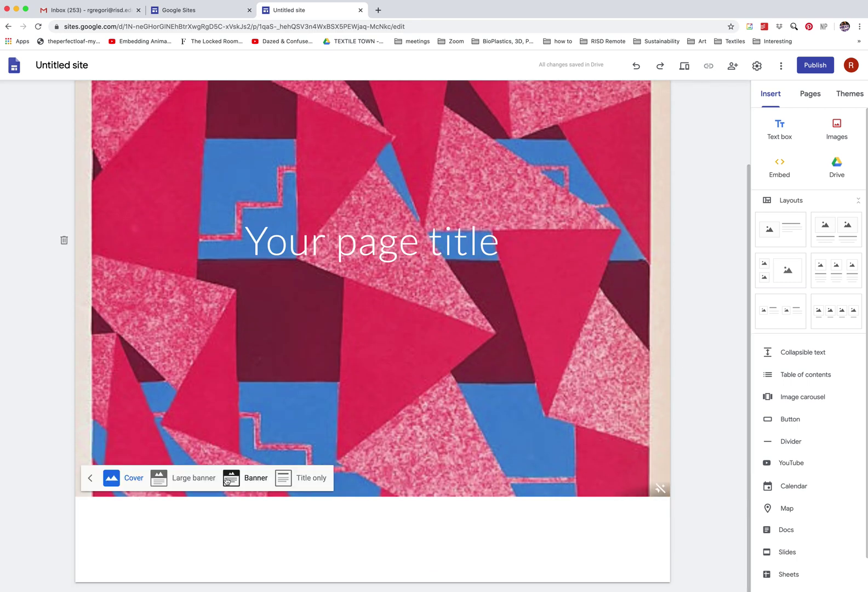
click(176, 478)
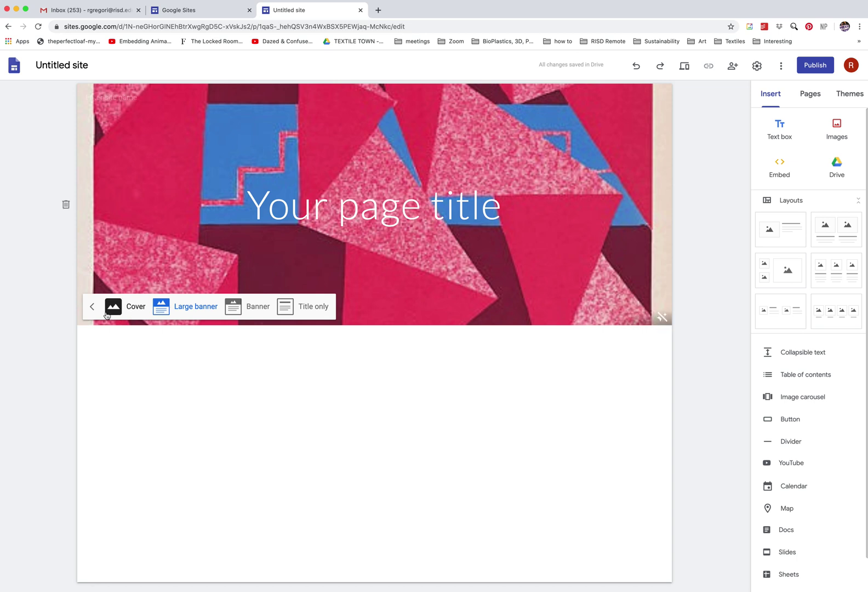
- Replace the header image by uploading liubov-popova-sample-printed-fabric.jpg from the New Google Site folder
click(153, 310)
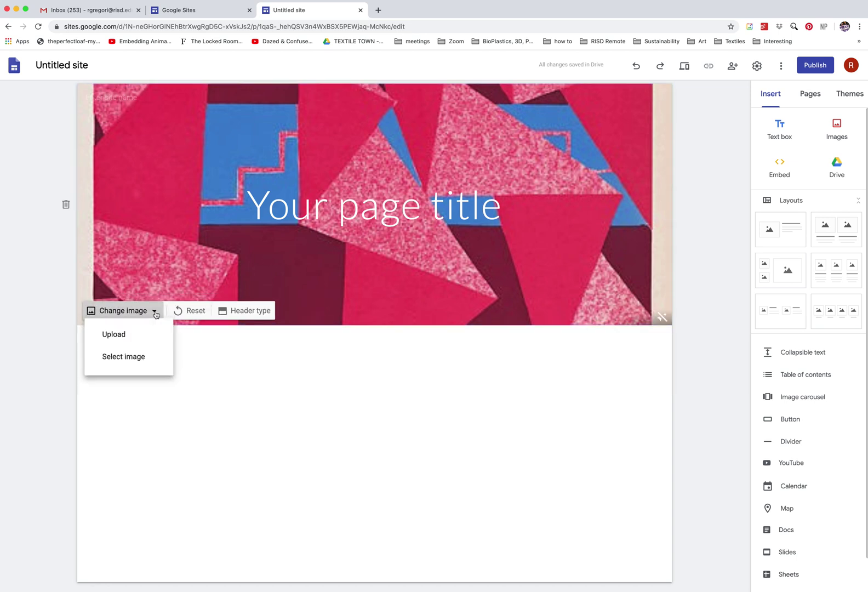
click(116, 337)
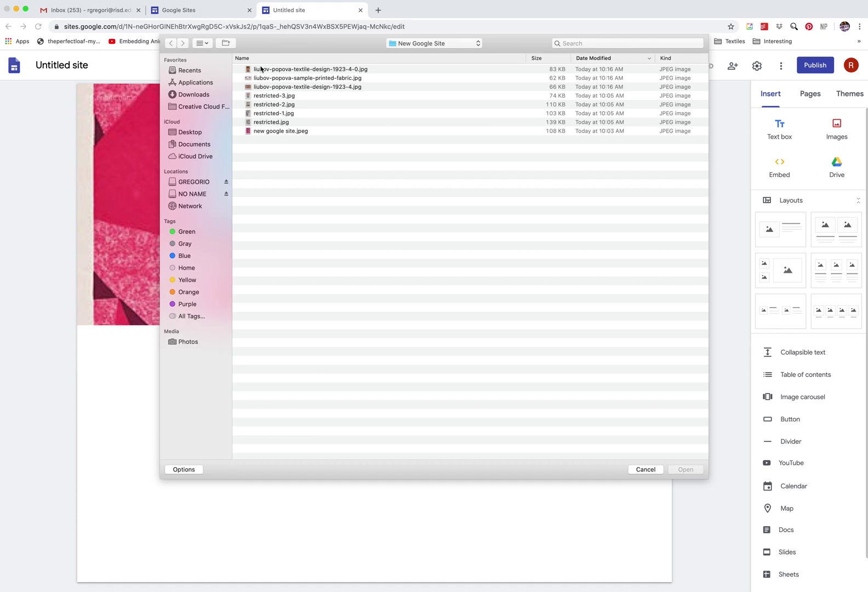
click(266, 79)
click(679, 473)
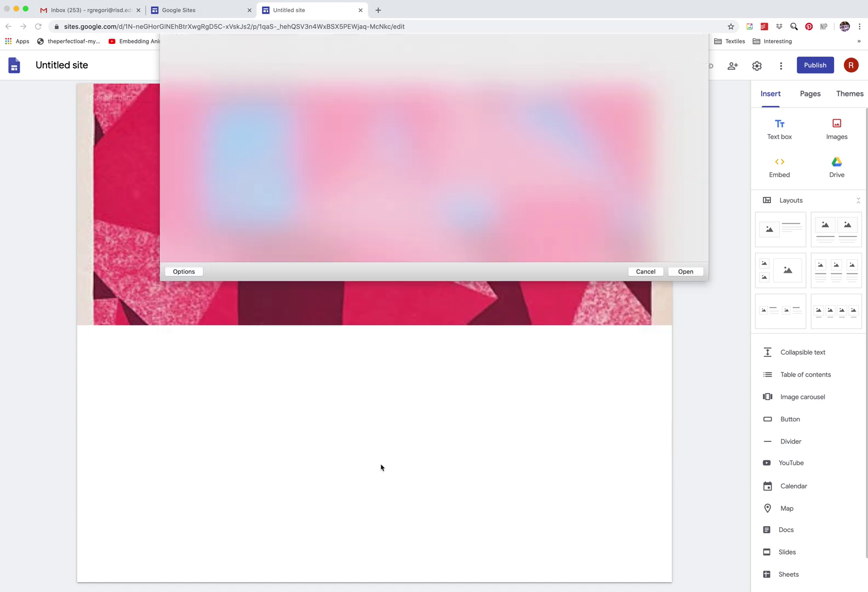
- Replace the placeholder page title in the header with "test site", keeping it on a single line
drag(500, 205, 217, 204)
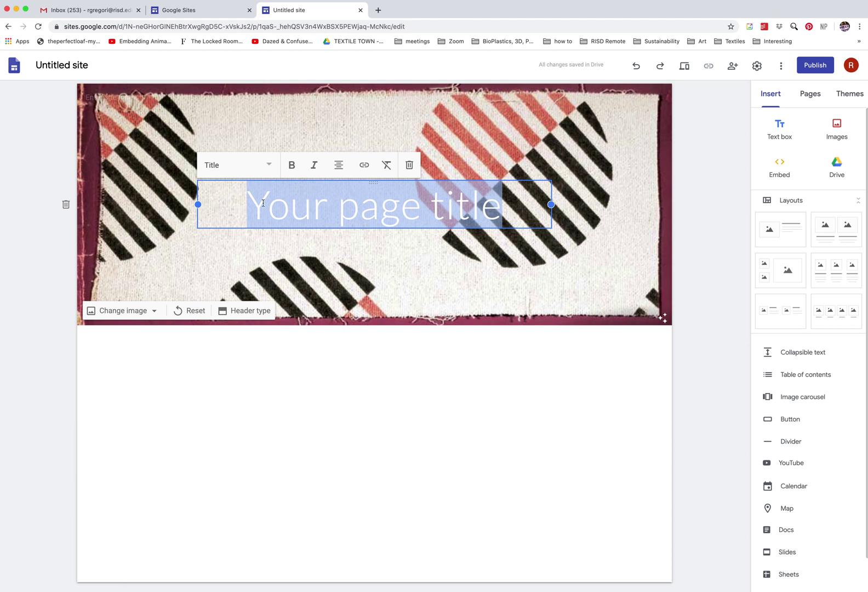
drag(499, 207, 169, 178)
click(30, 293)
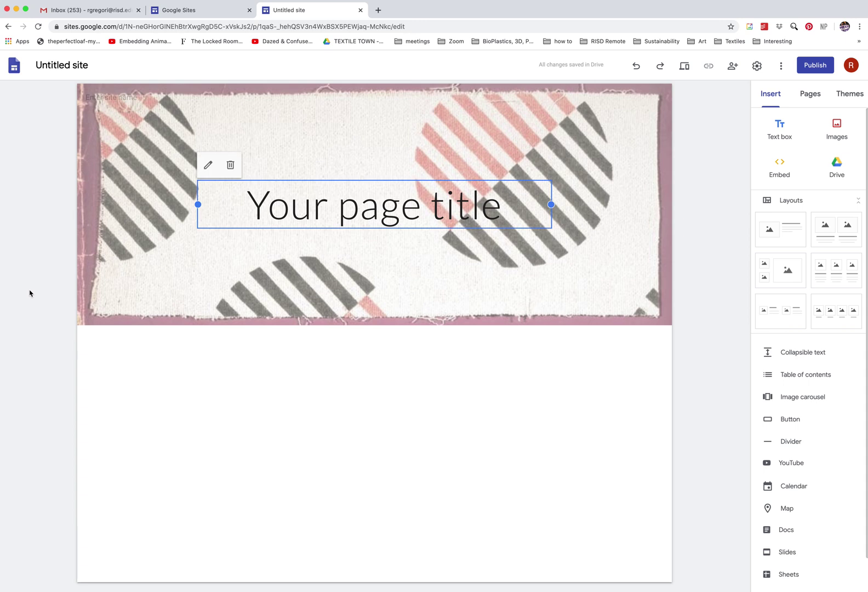
drag(500, 201, 9, 172)
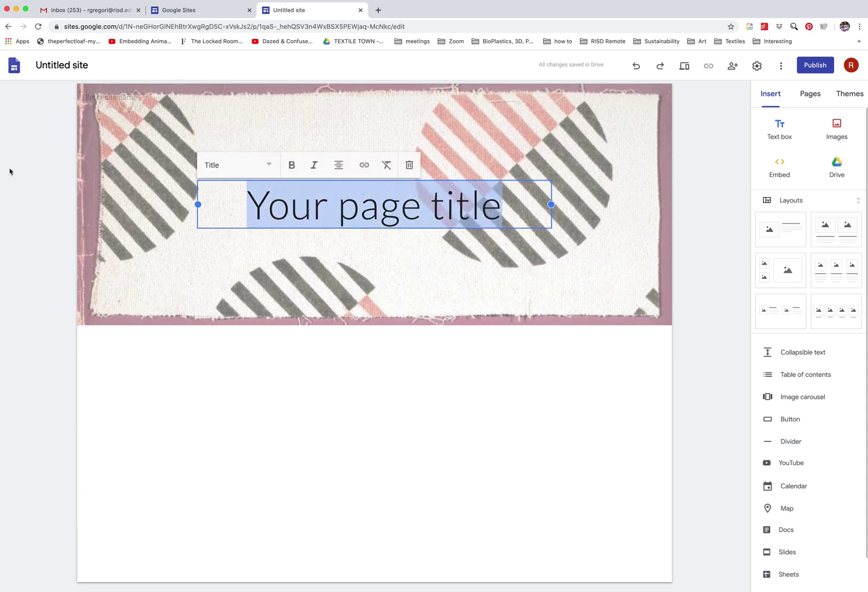
text(test site)
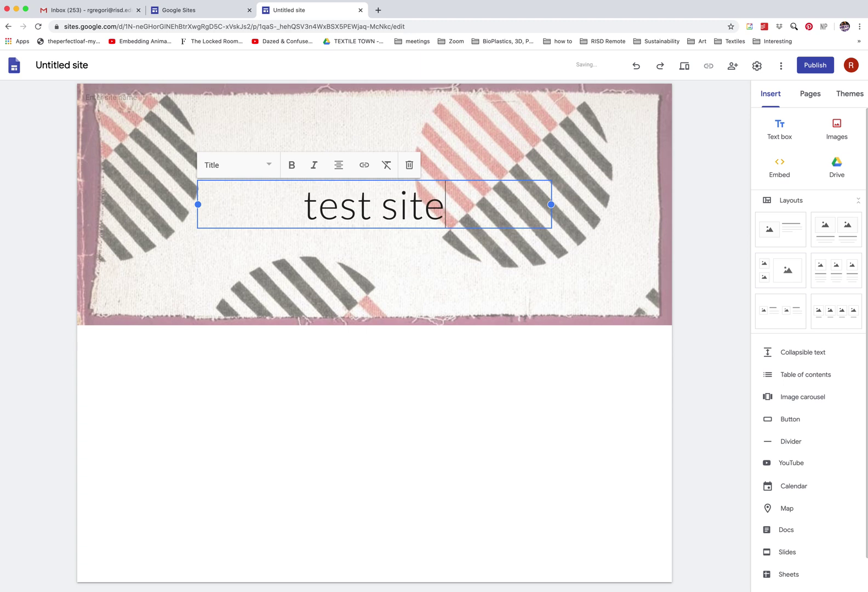
key(Return)
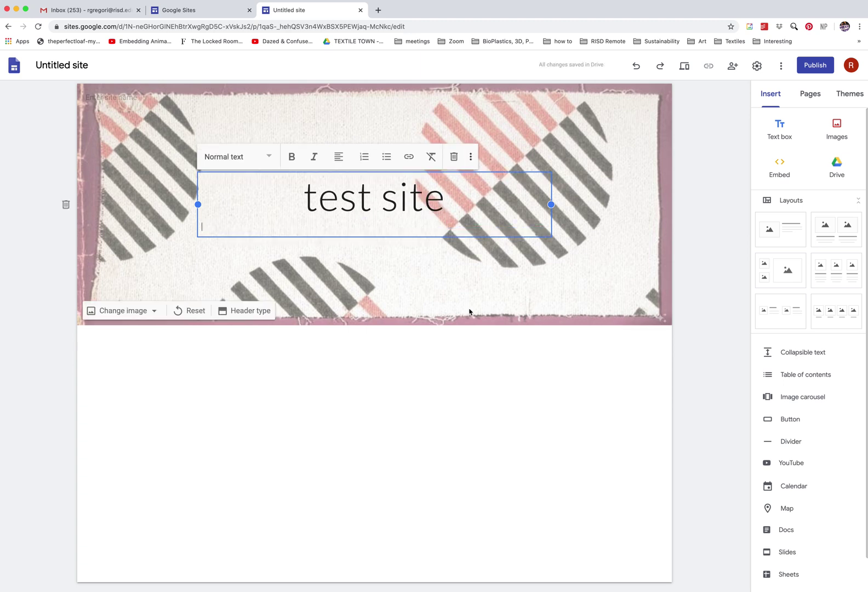
key(BackSpace)
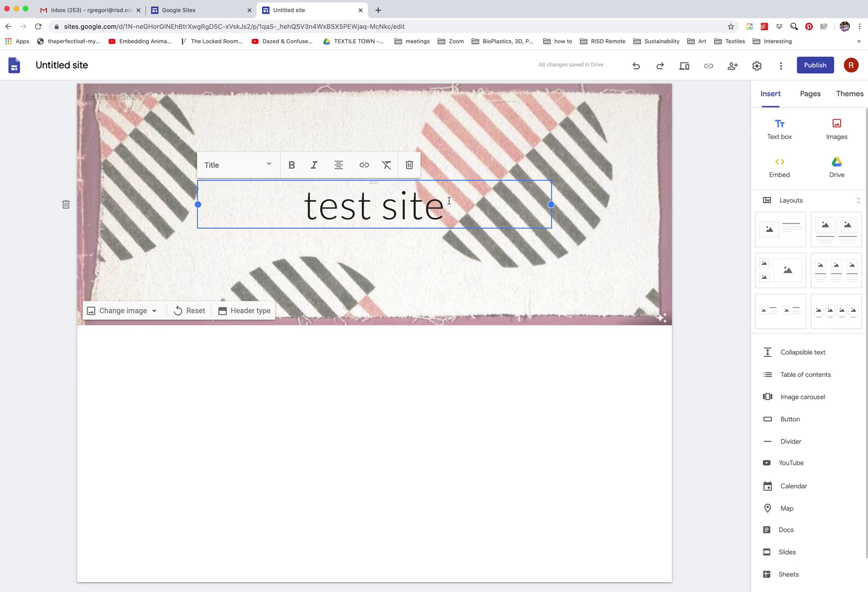
- Make the "test site" header title bold and italic
drag(450, 199, 302, 204)
click(291, 165)
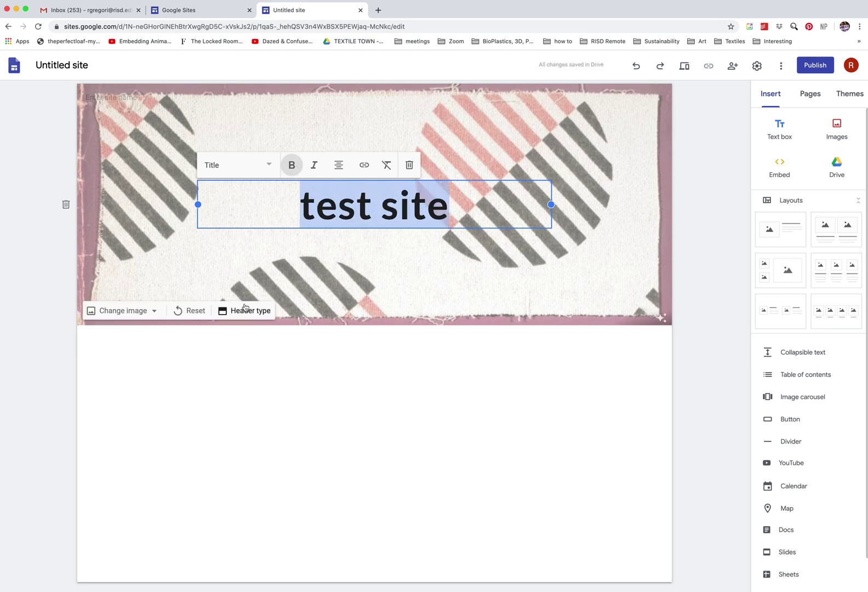
click(314, 165)
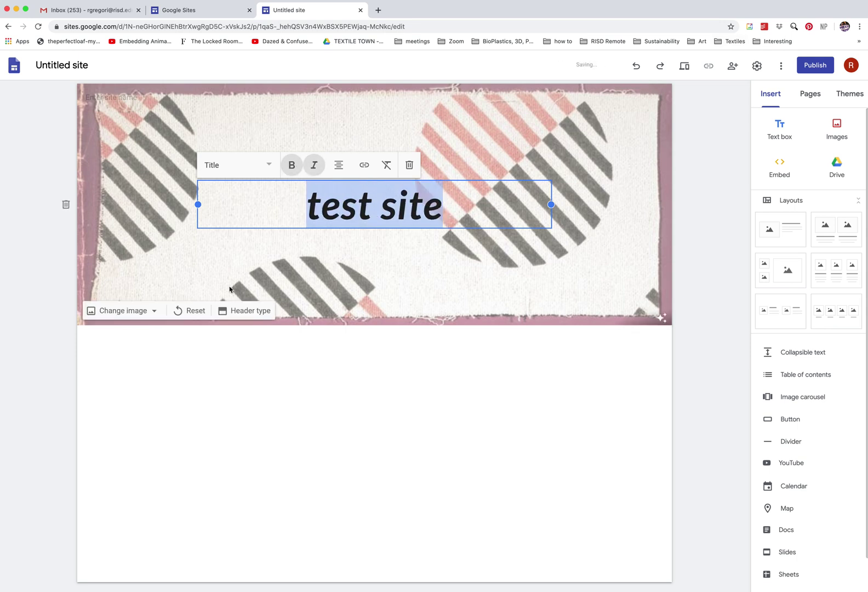
- Try smaller text styles, down to Normal text, on the "test site" title and return it to the Title style
click(268, 165)
click(224, 229)
click(268, 176)
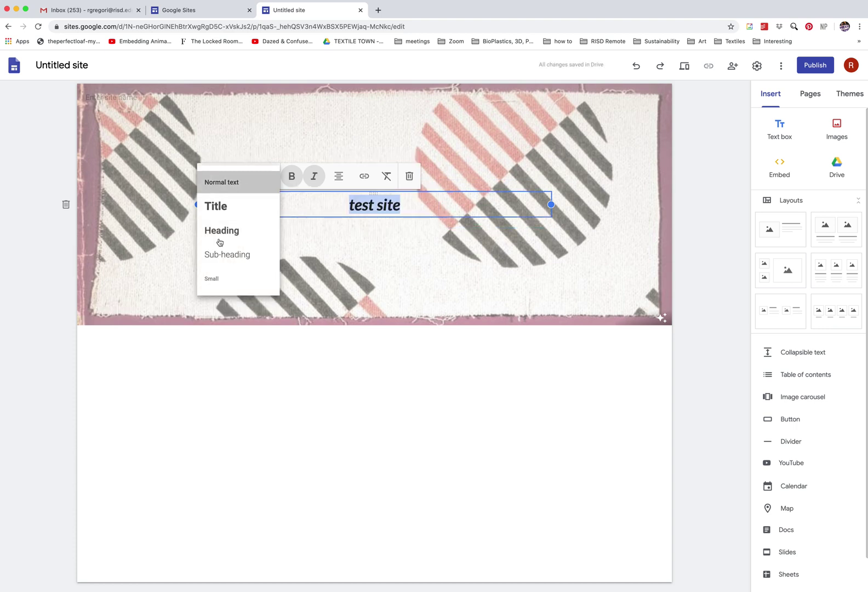
click(243, 188)
click(241, 179)
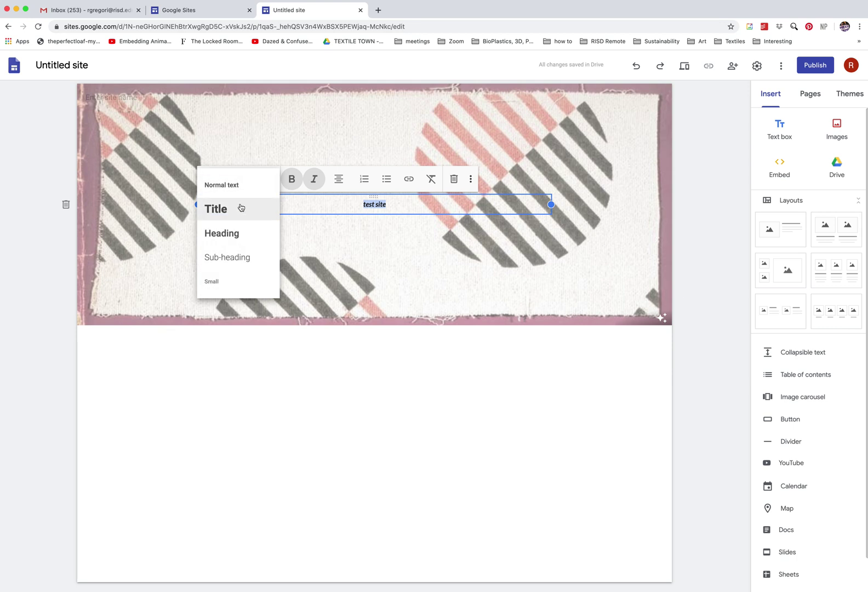
click(231, 209)
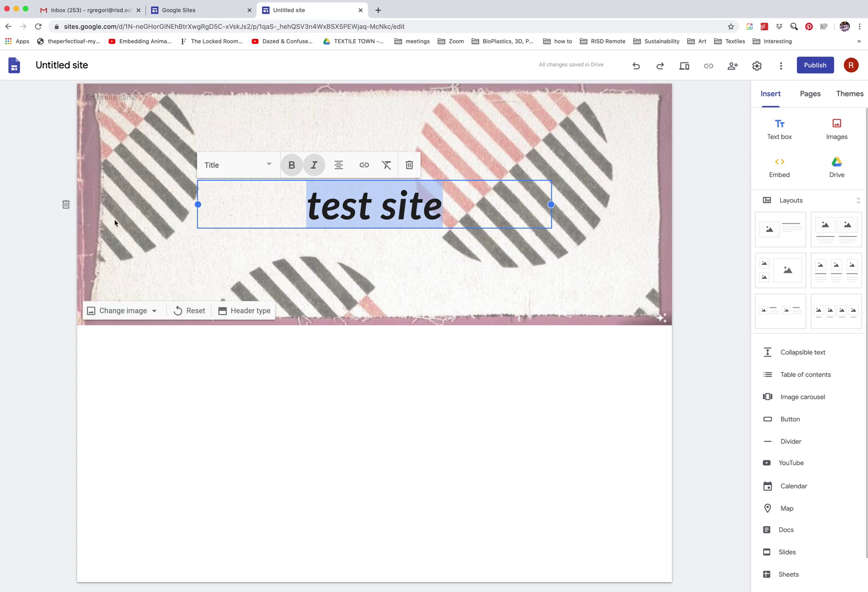
click(324, 271)
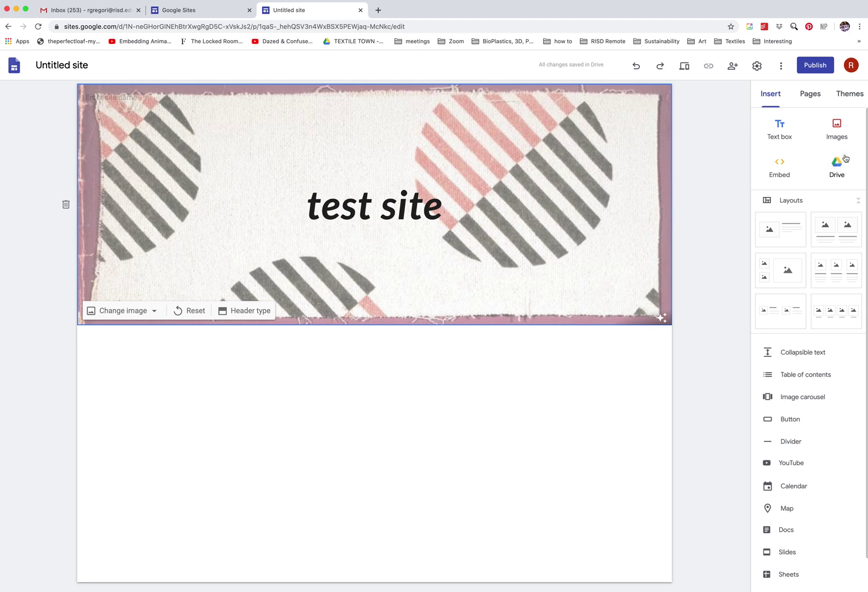
- Upload restricted-3.jpg from the New Google Site folder as a page image and move it to the center below the header
click(837, 125)
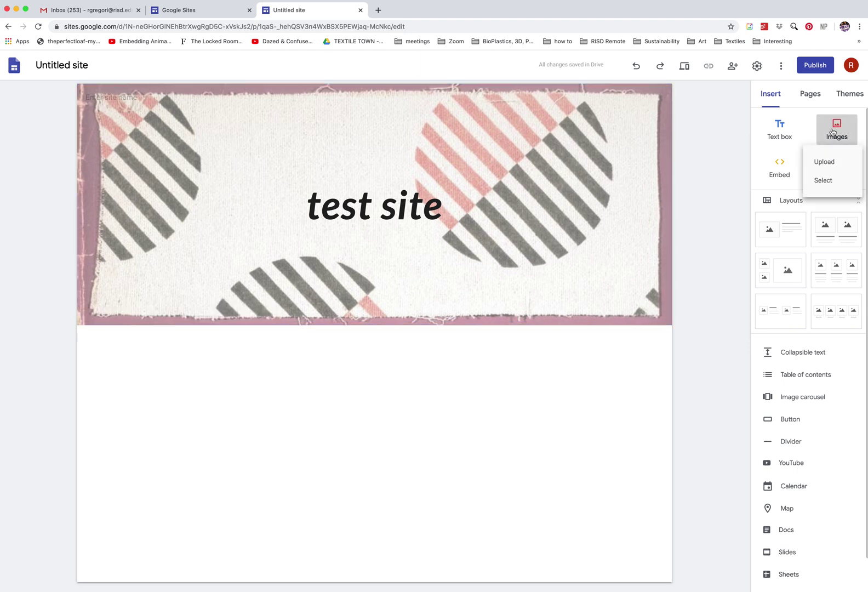
click(824, 161)
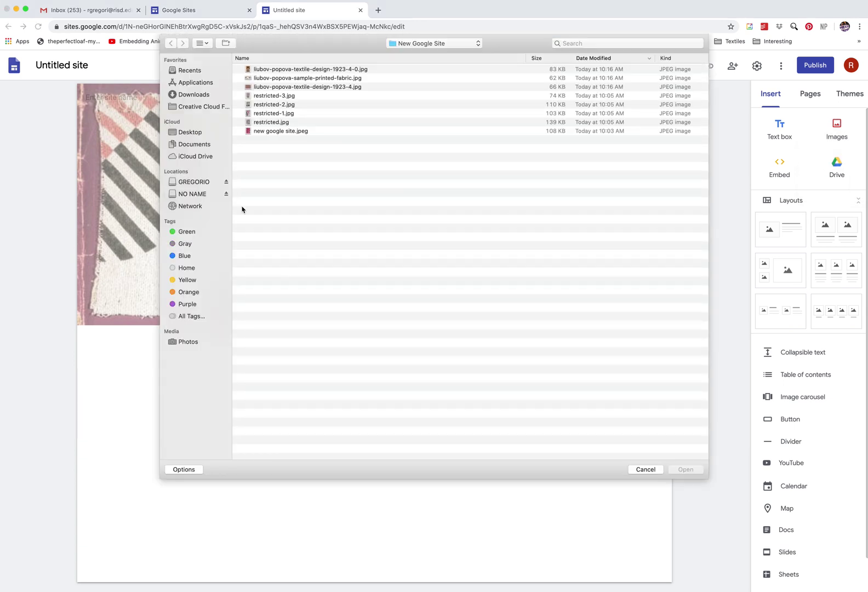
click(269, 96)
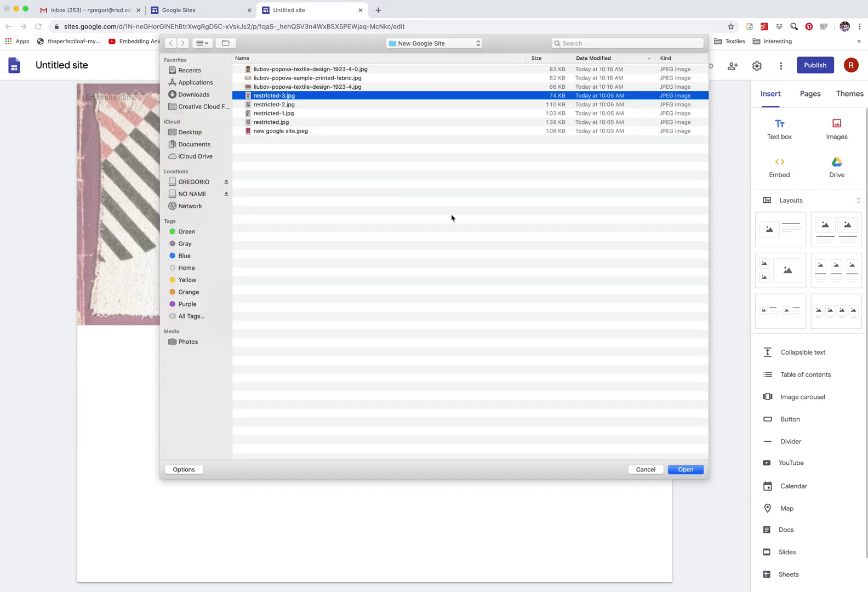
click(682, 470)
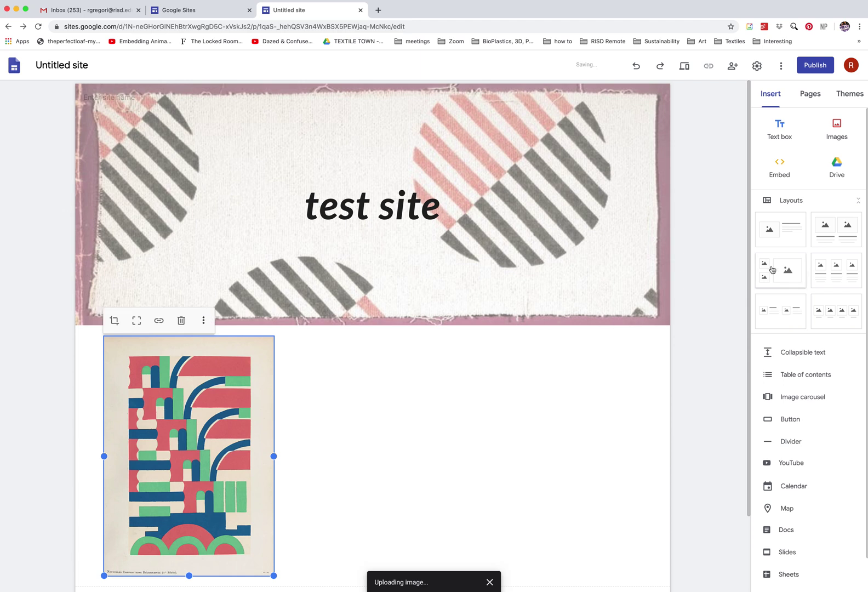
scroll(747, 310, down, 2)
click(305, 419)
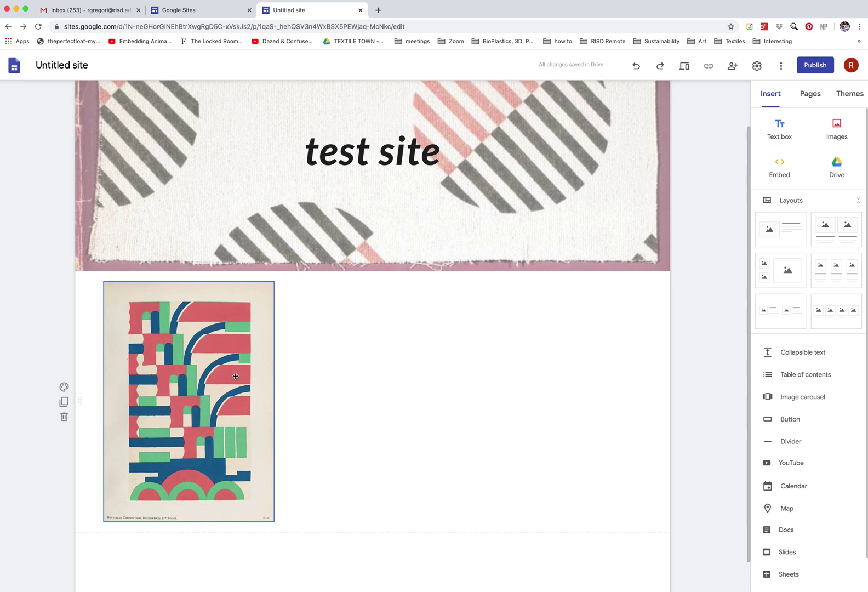
drag(232, 388, 383, 380)
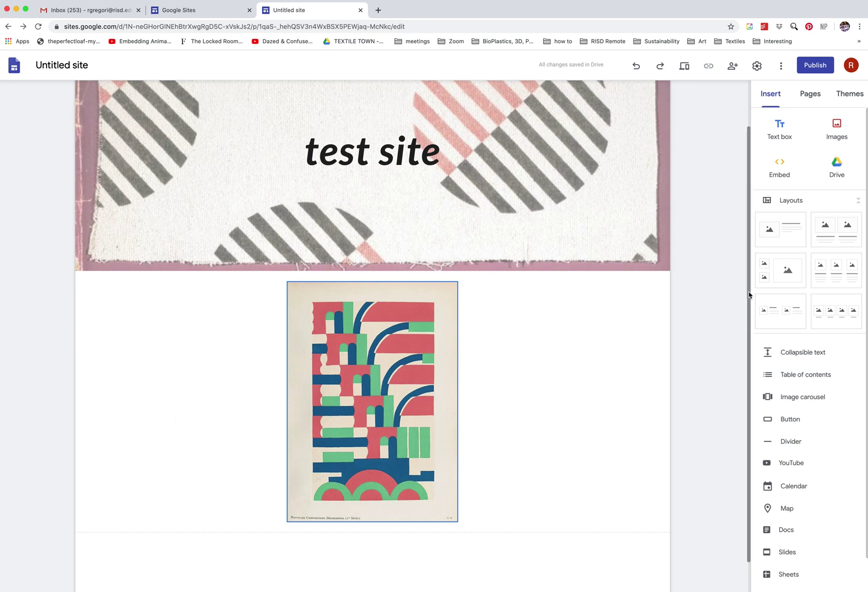
- Add a text box below the page image, narrow it to the image's width and center it beneath the image
scroll(748, 307, down, 1)
click(780, 134)
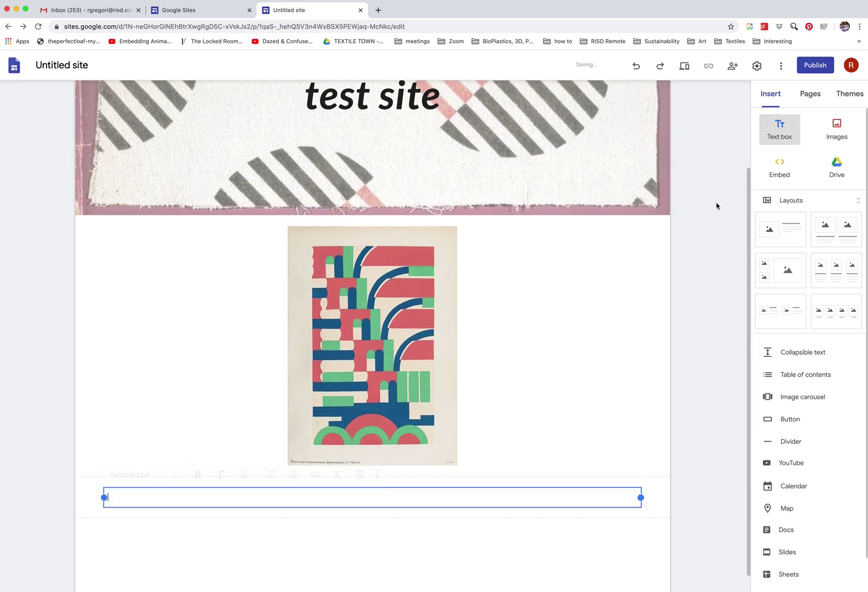
drag(640, 475, 273, 476)
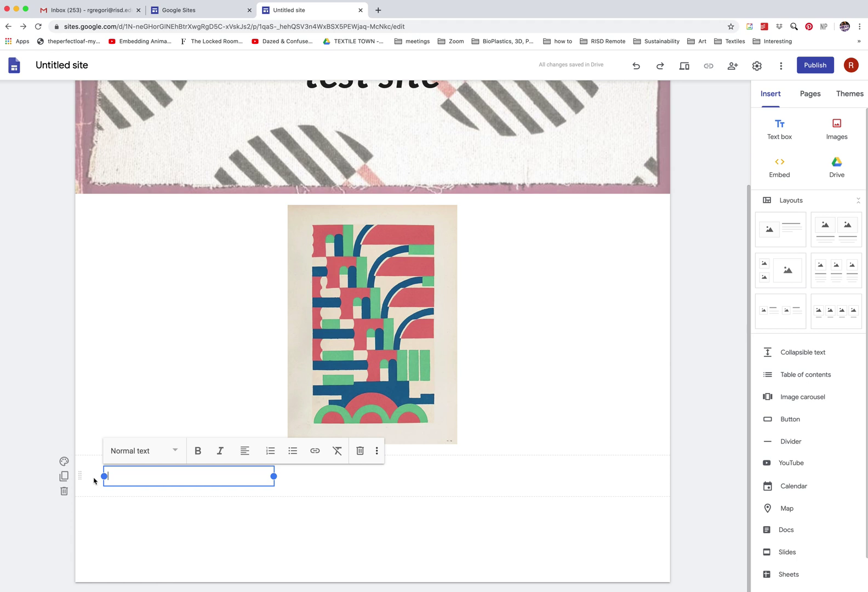
drag(81, 476, 237, 479)
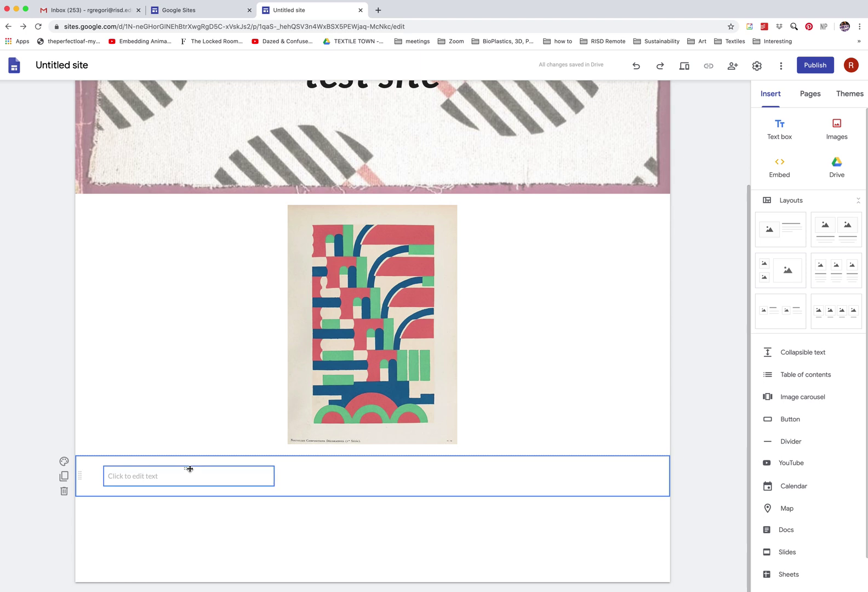
drag(195, 470, 384, 485)
click(322, 476)
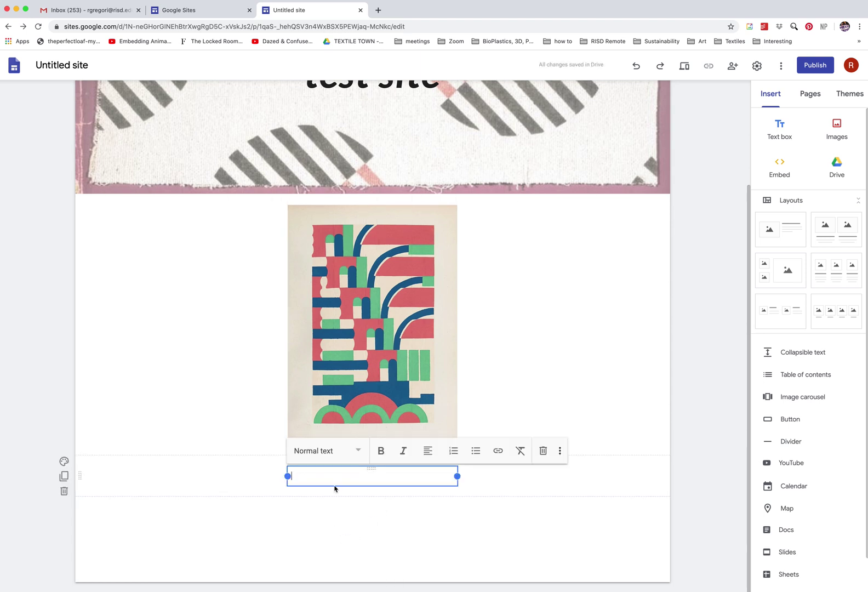
- Enter "nice design" in the text box below the image and center-align it
text(nice )
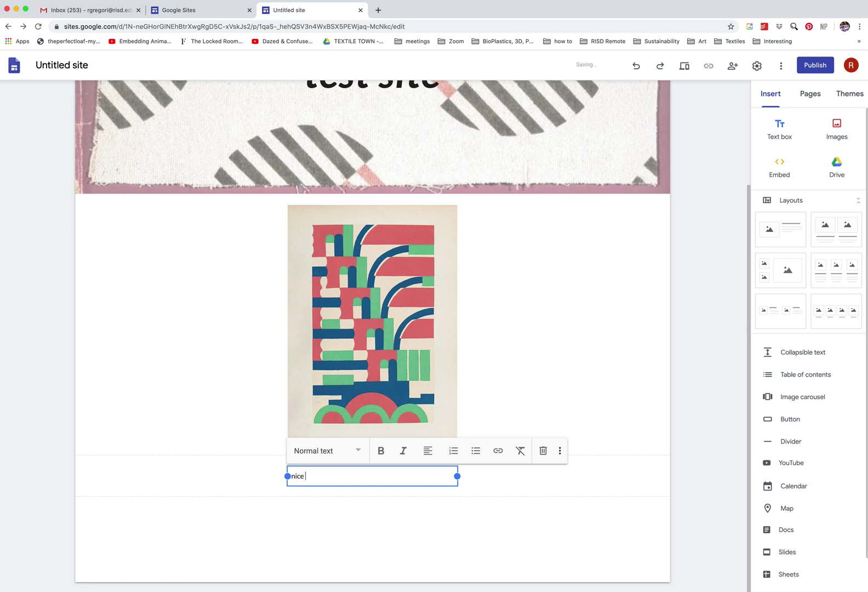
text(de)
triple_click(319, 475)
click(428, 450)
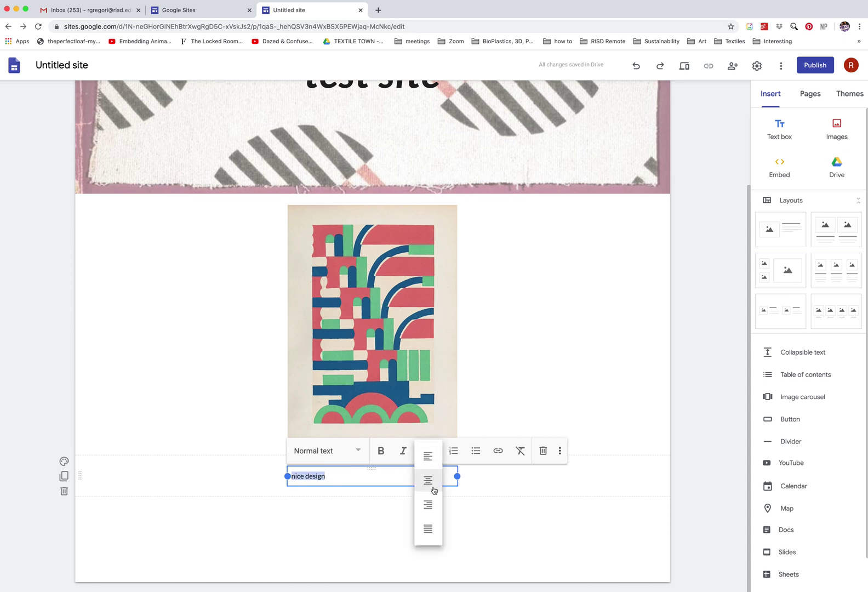
click(431, 490)
click(388, 543)
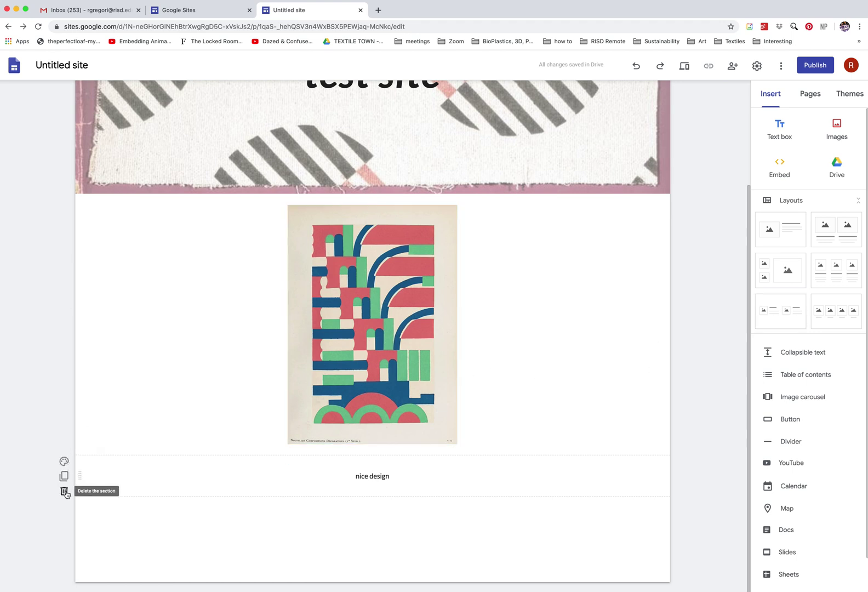
- Delete the caption and image sections below the header and insert the layout with three images, each with heading and text
click(64, 491)
click(64, 379)
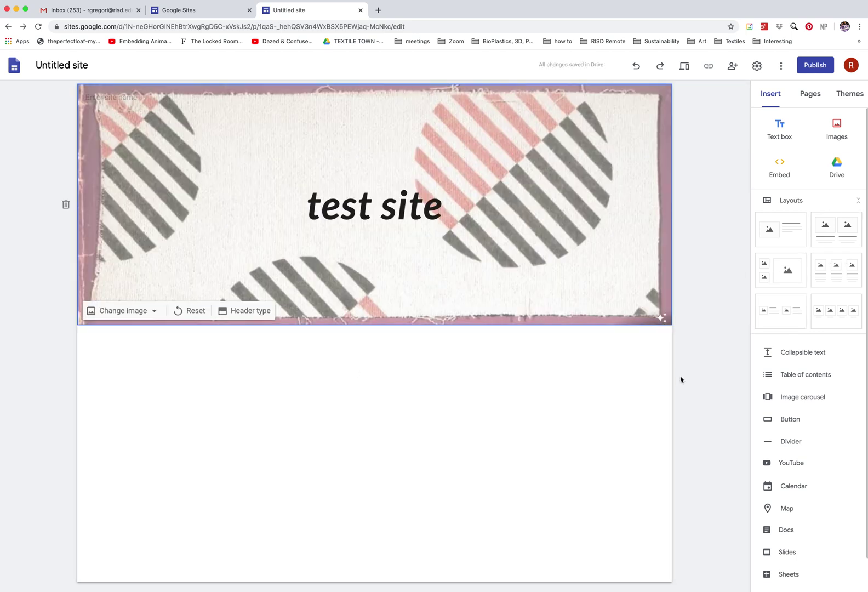
click(837, 271)
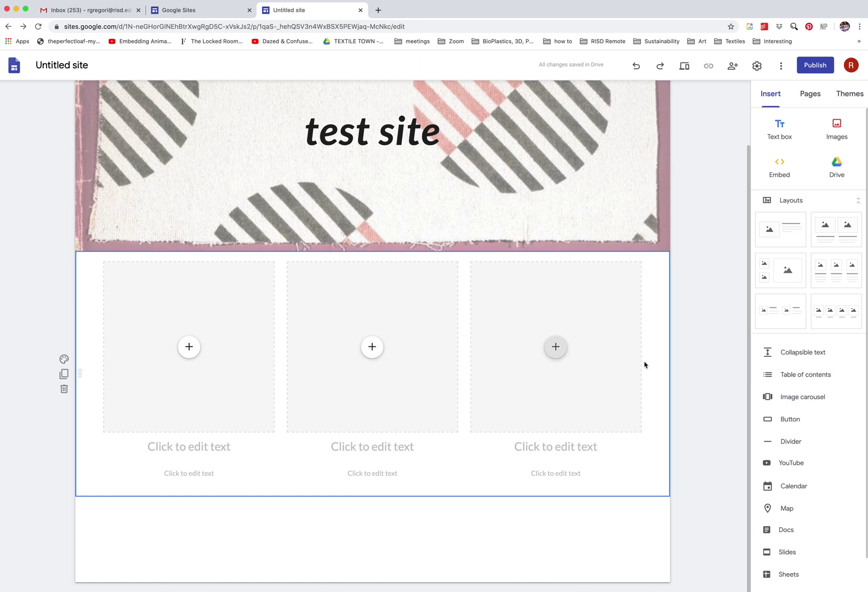
click(201, 470)
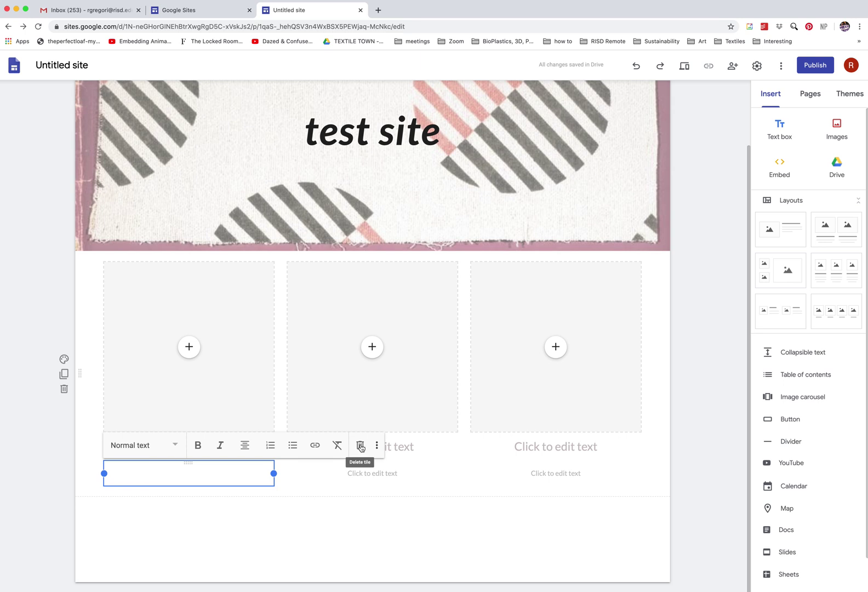
click(319, 512)
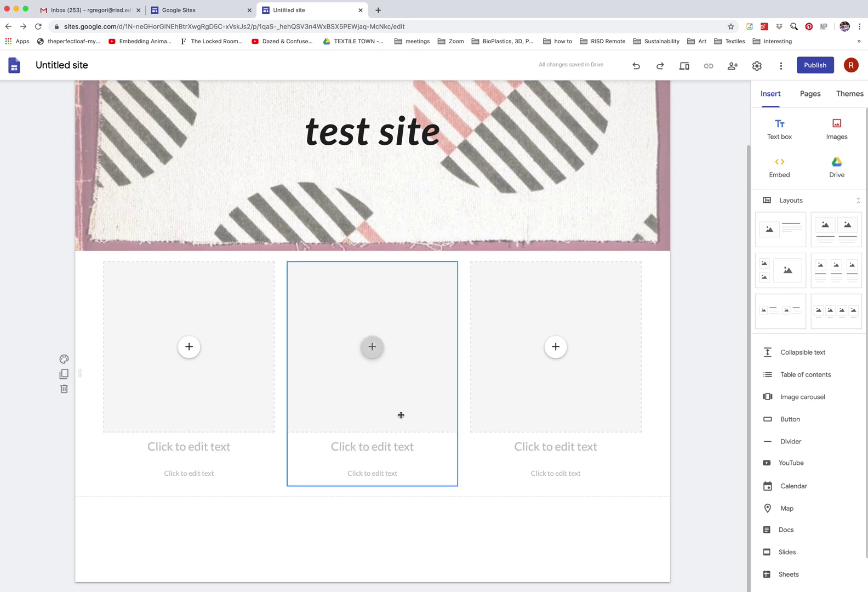
- Upload restricted-2.jpg from the New Google Site folder into the first image placeholder of the three-column layout
click(189, 347)
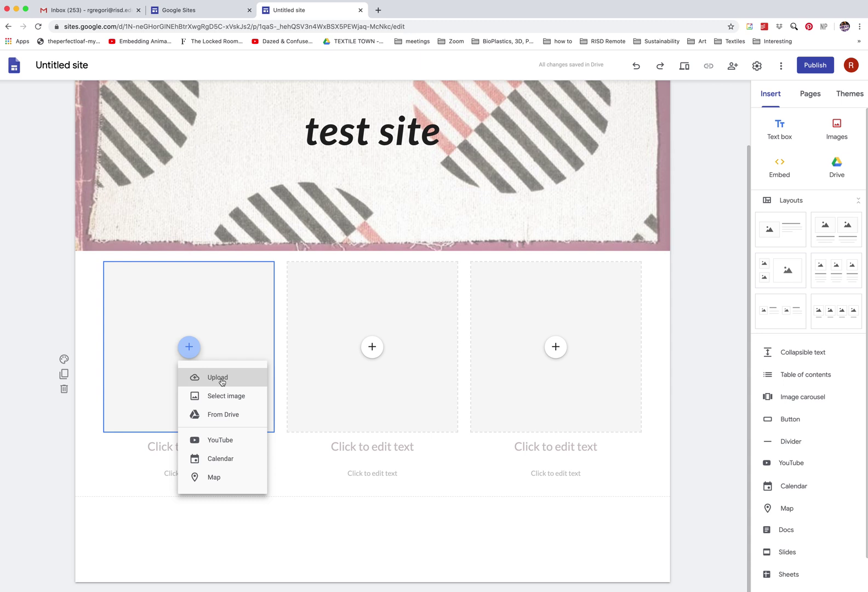
click(221, 378)
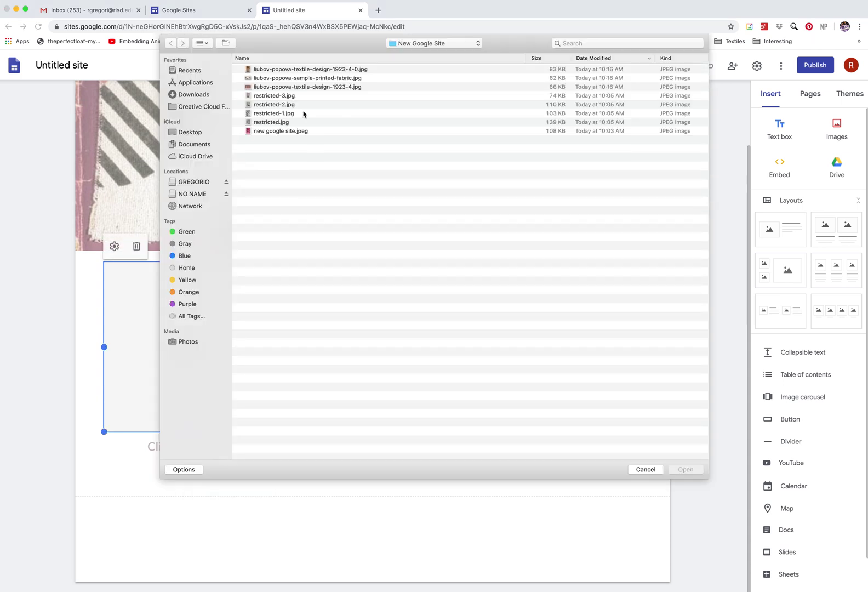
click(268, 97)
click(268, 104)
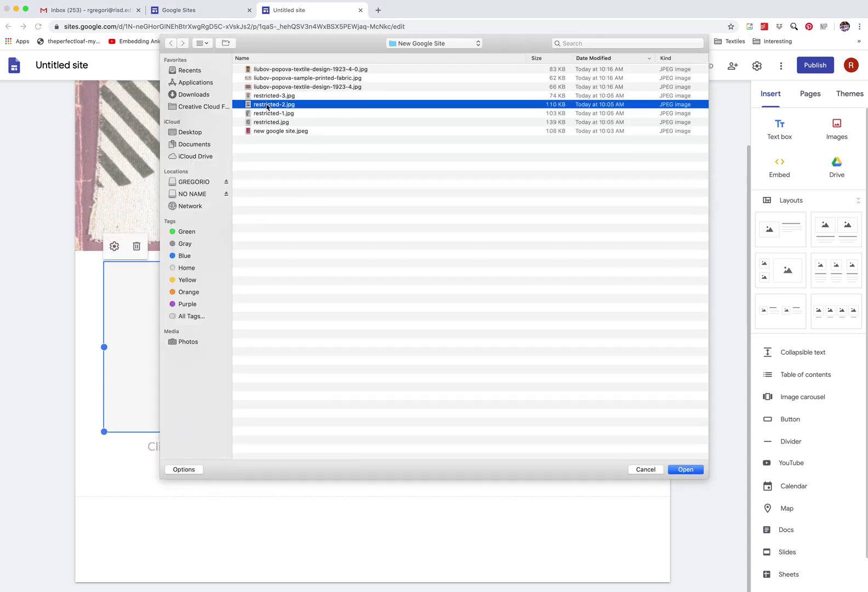
click(685, 469)
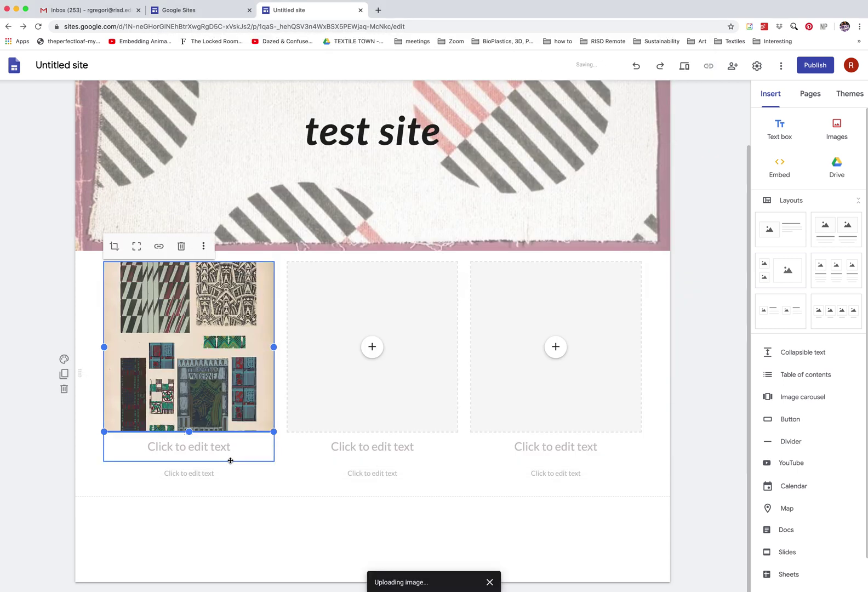
drag(233, 417, 213, 443)
- Upload restricted.jpg into the middle image placeholder of the layout
click(372, 346)
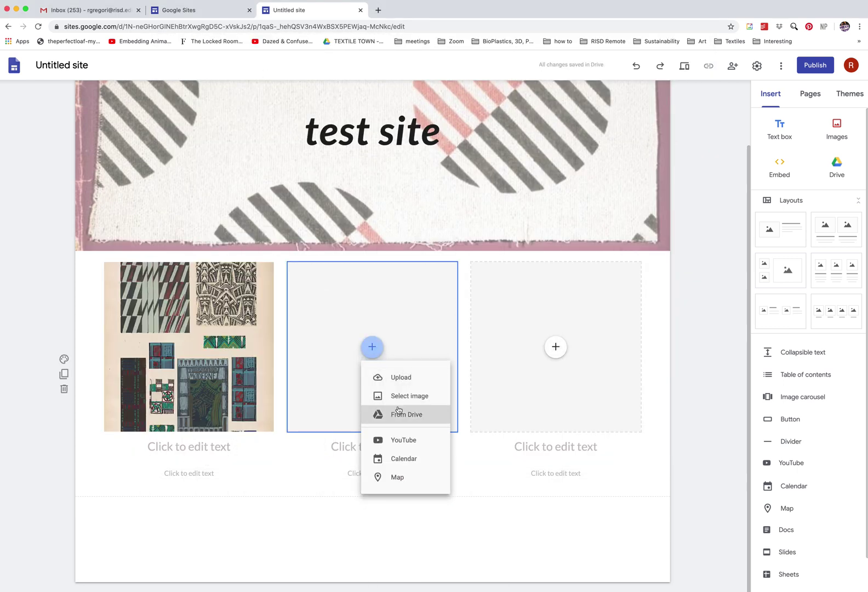
click(401, 377)
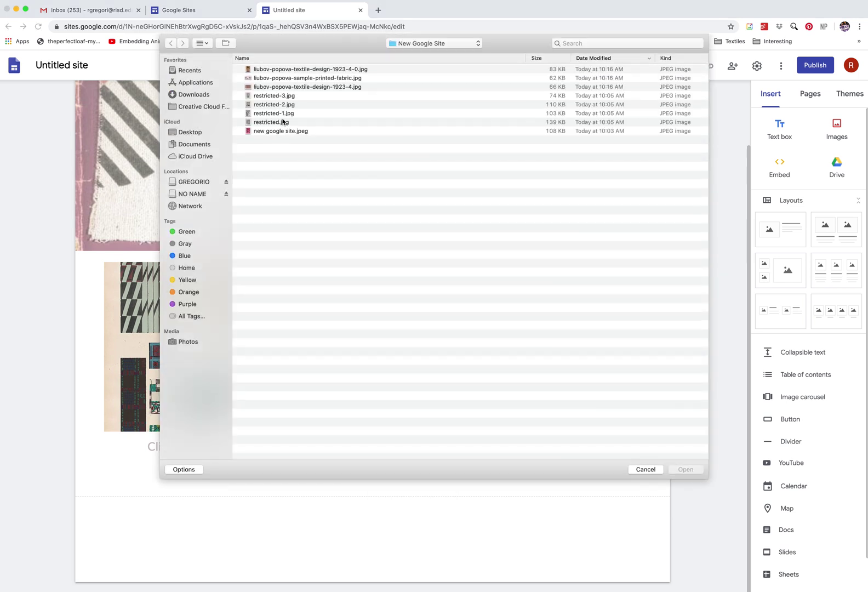
click(269, 123)
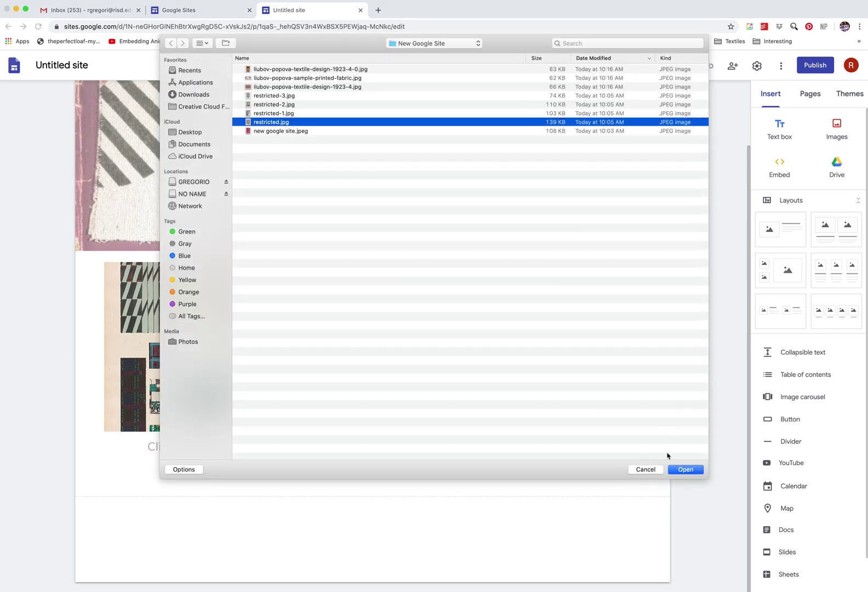
click(686, 469)
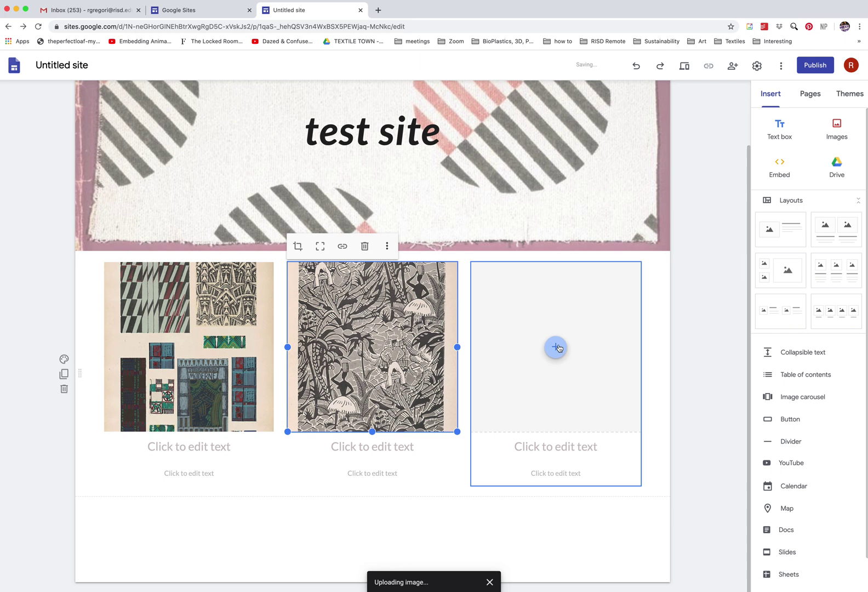
- Upload restricted-3.jpg into the third image placeholder of the layout
click(555, 347)
click(589, 380)
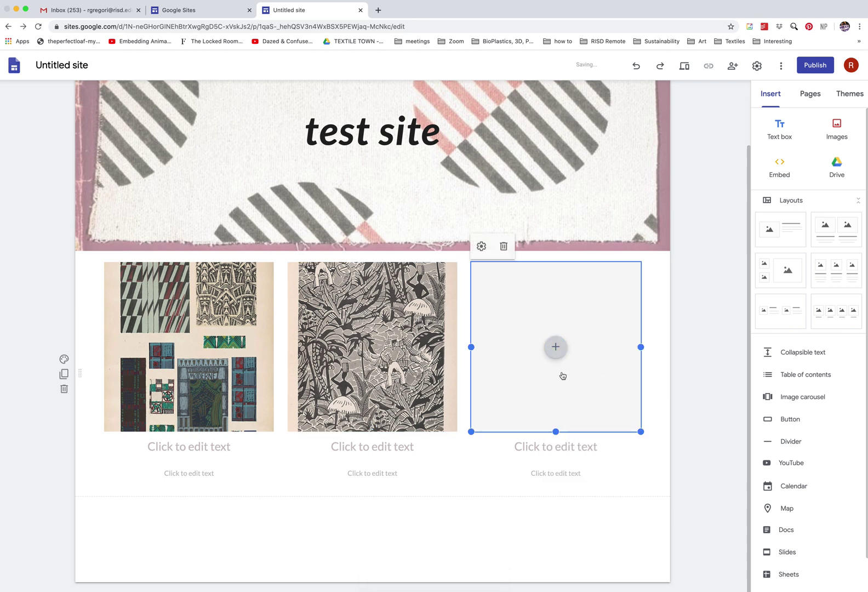
click(275, 97)
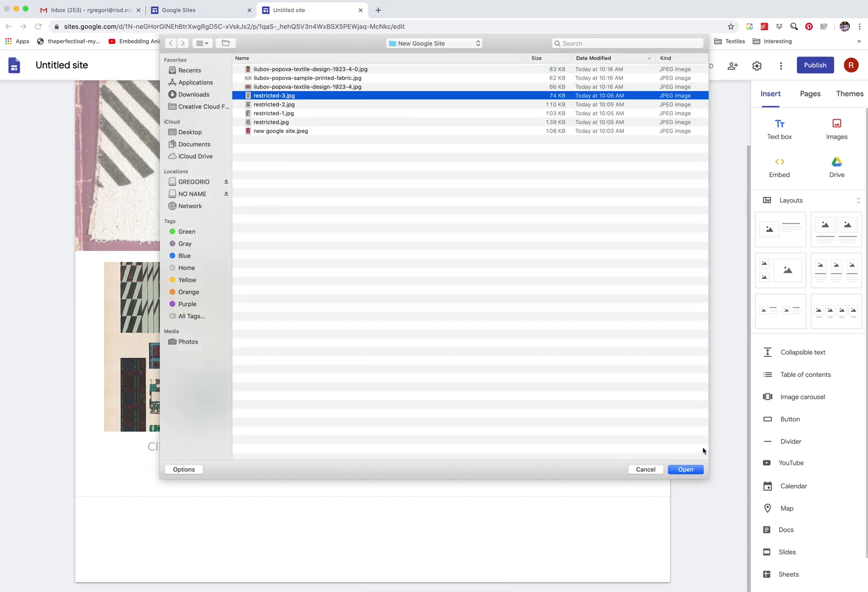
click(682, 470)
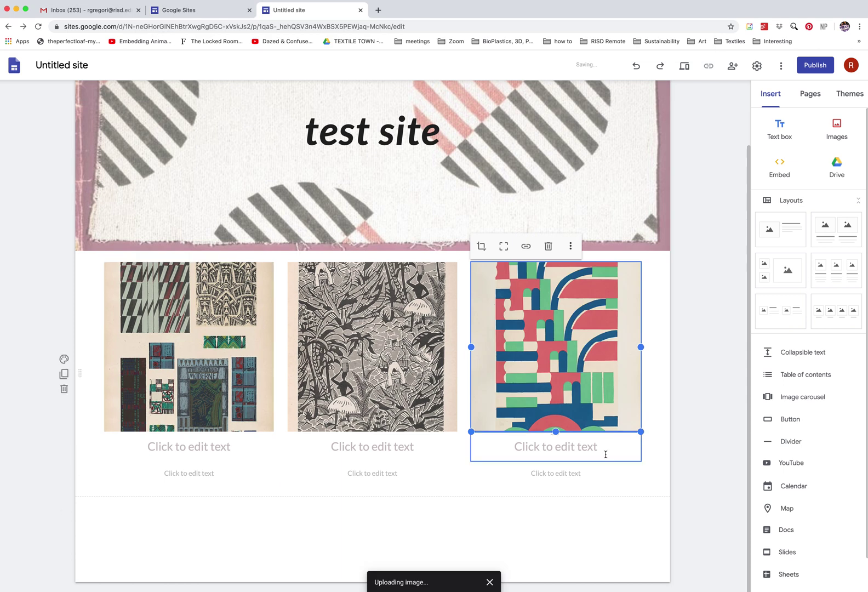
- Switch to the Tate article on Liubov Popova, copy the words "textile designs" and return to the site editor
click(1, 438)
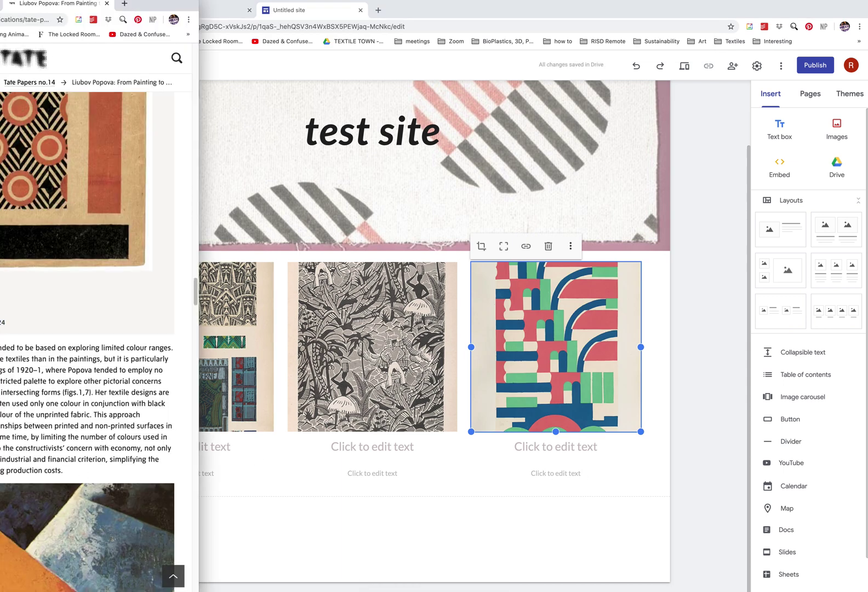
drag(169, 359, 0, 358)
click(101, 402)
drag(112, 390, 157, 392)
key(super+c)
click(327, 511)
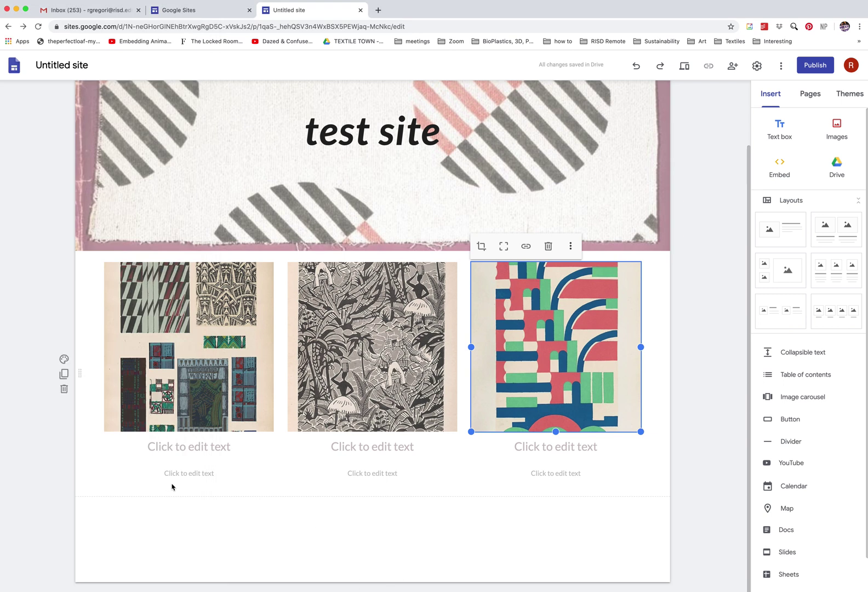
- Paste "textile designs" into the heading beneath each of the three images
click(189, 446)
key(super+v)
click(385, 446)
key(super+v)
click(548, 446)
key(super+v)
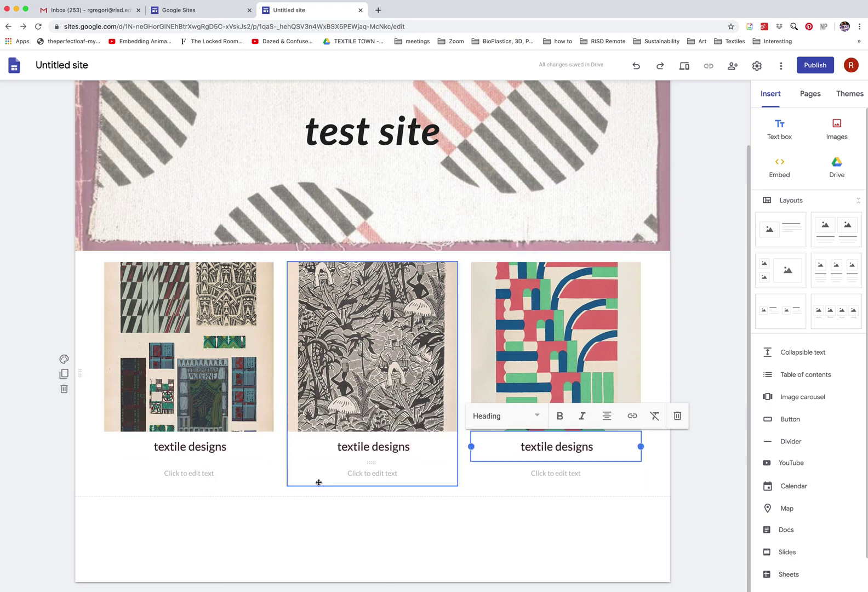
- Delete the empty Normal text tiles beneath the three "textile designs" headings
click(212, 475)
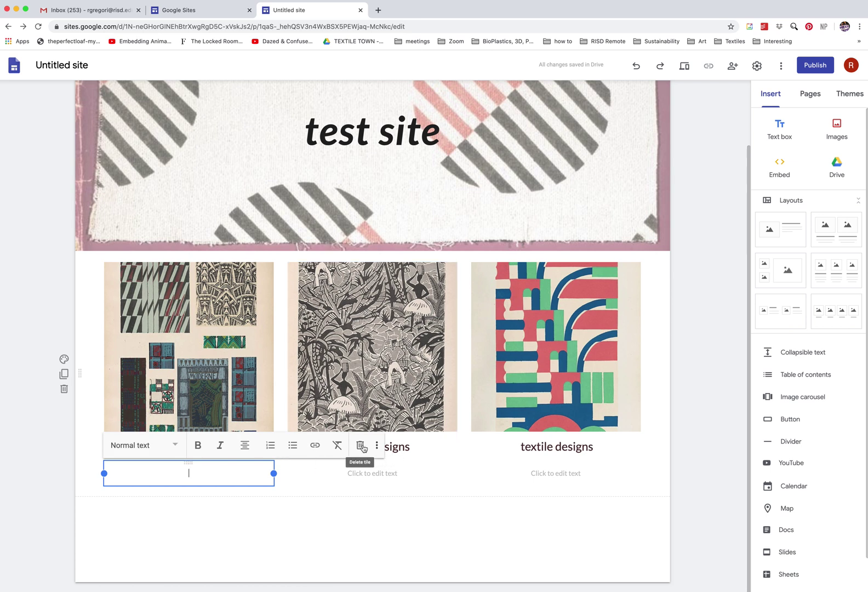
click(378, 483)
click(398, 474)
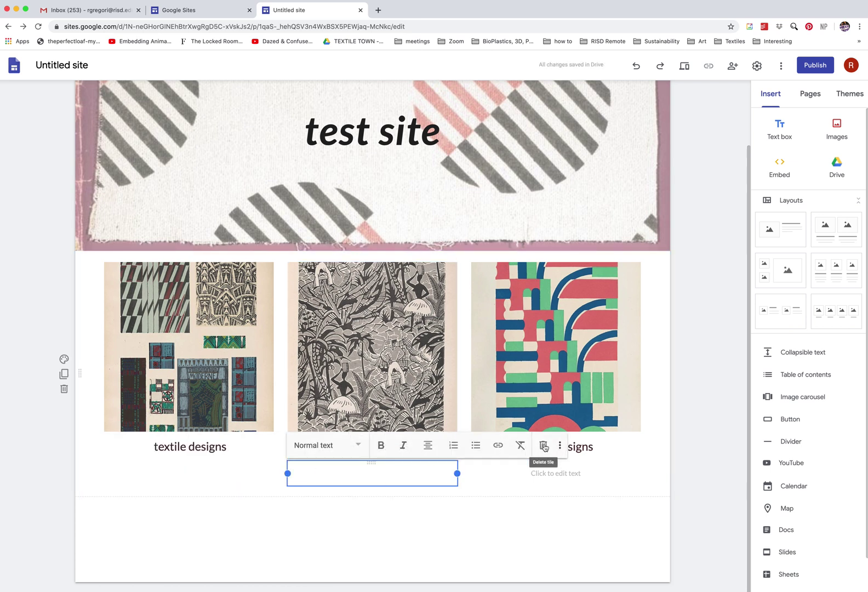
click(558, 535)
click(580, 473)
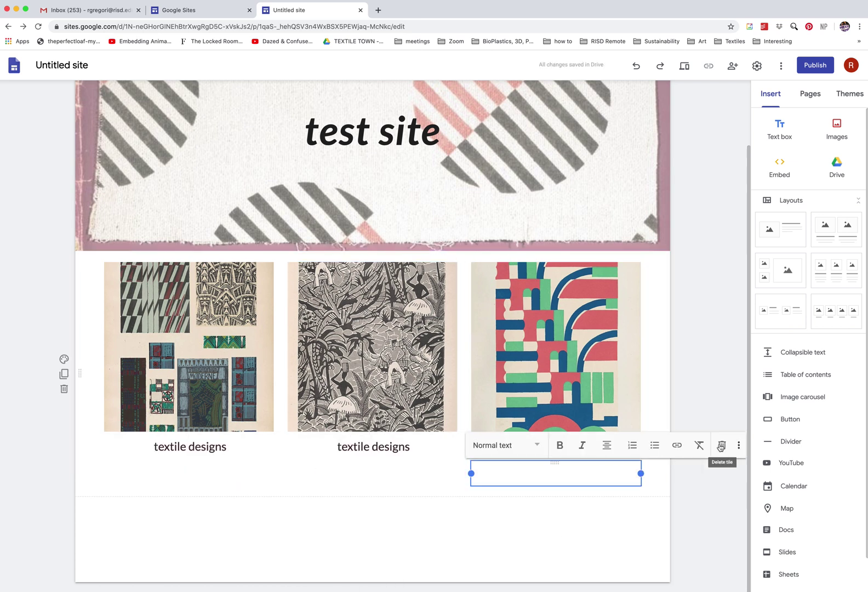
click(686, 465)
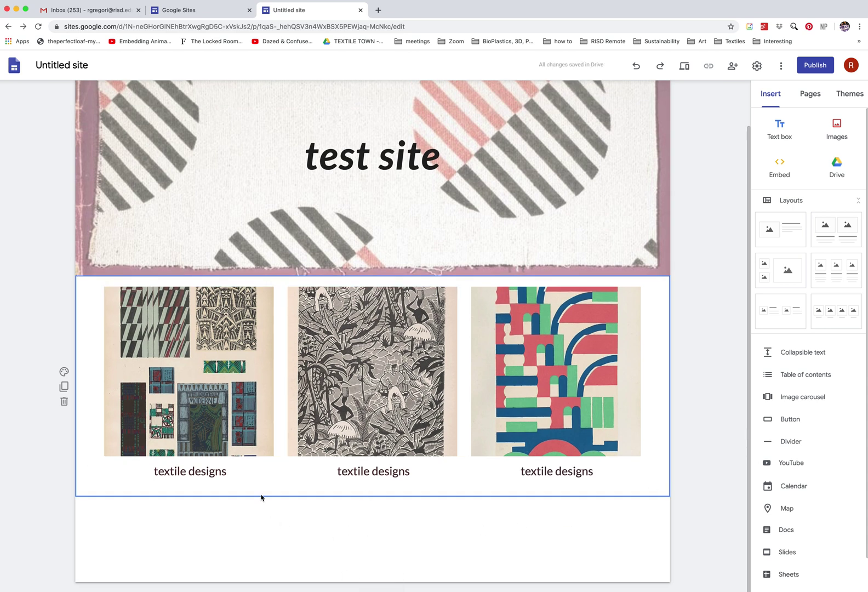
- Stretch the first and middle image columns downward to equal height so their images show nearly uncropped
click(234, 461)
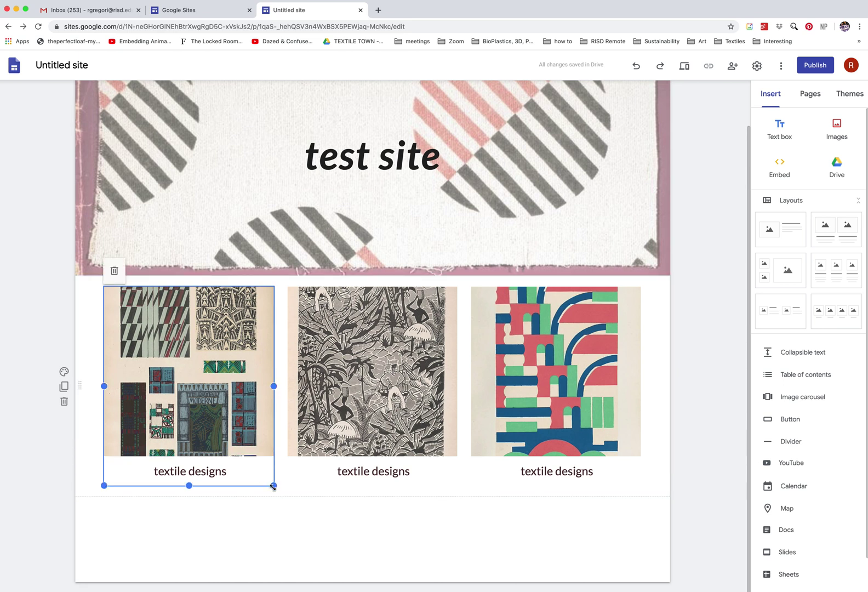
drag(273, 485, 273, 565)
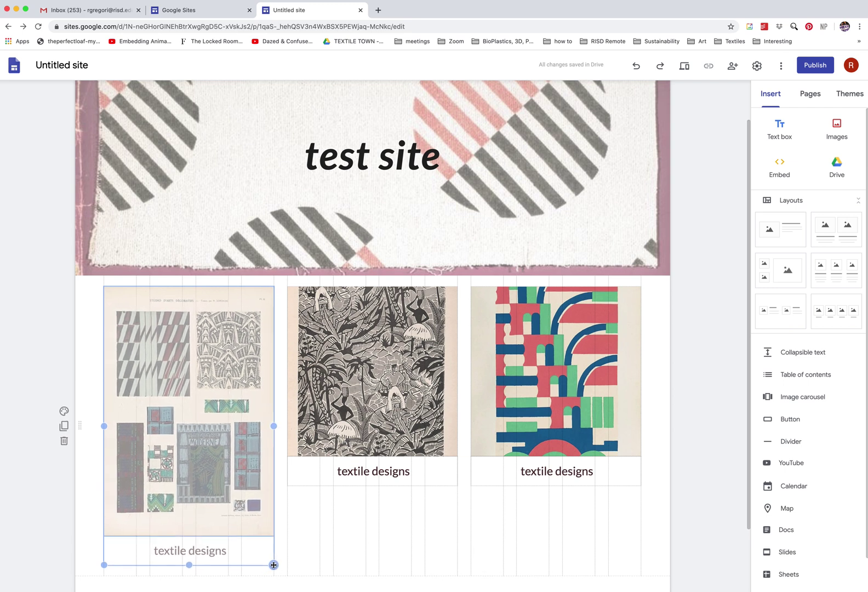
drag(274, 565, 273, 564)
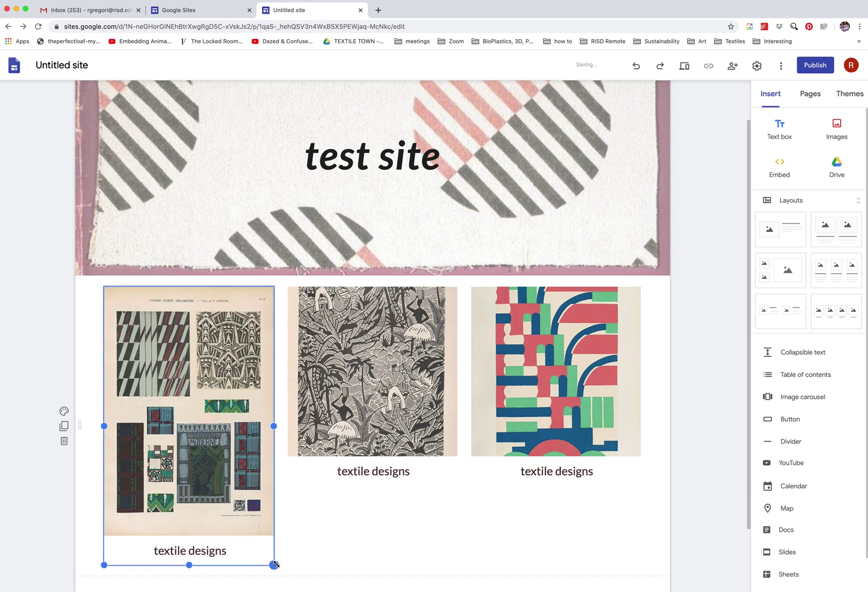
click(461, 497)
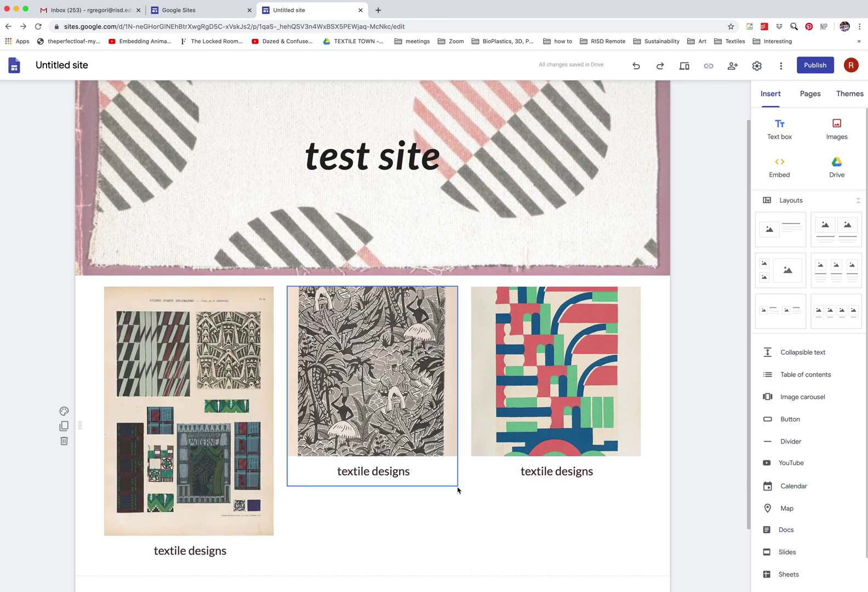
click(451, 458)
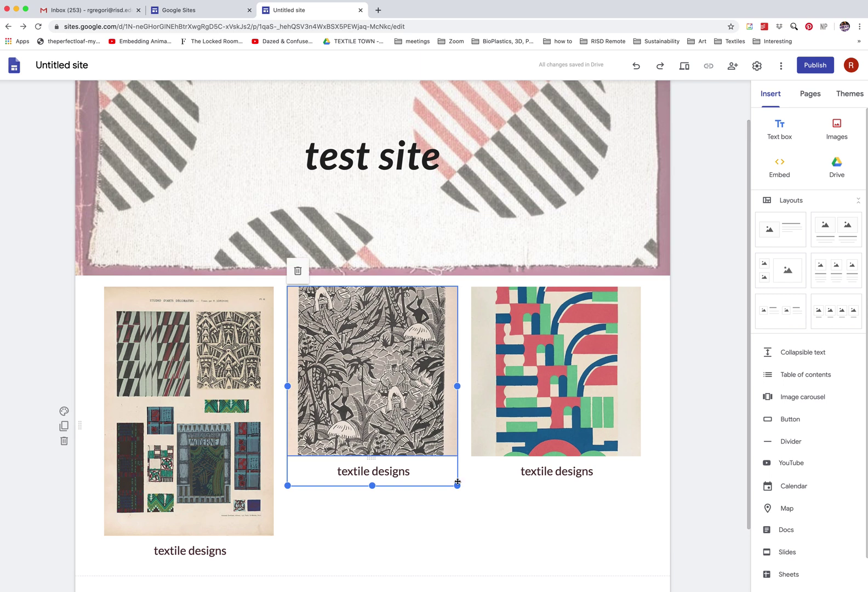
drag(457, 487, 460, 565)
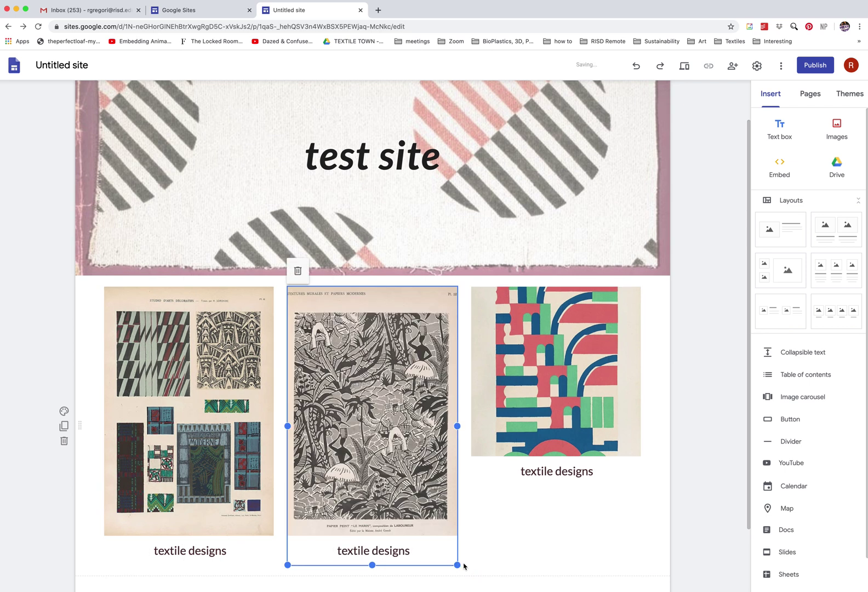
- Stretch the third image column downward to the height of the other two so its image shows uncropped
click(637, 456)
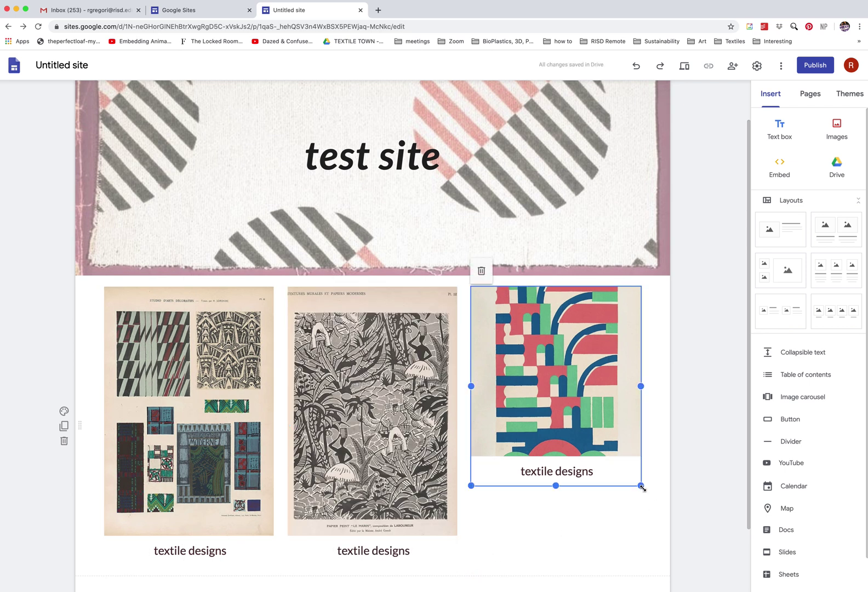
drag(640, 485, 640, 565)
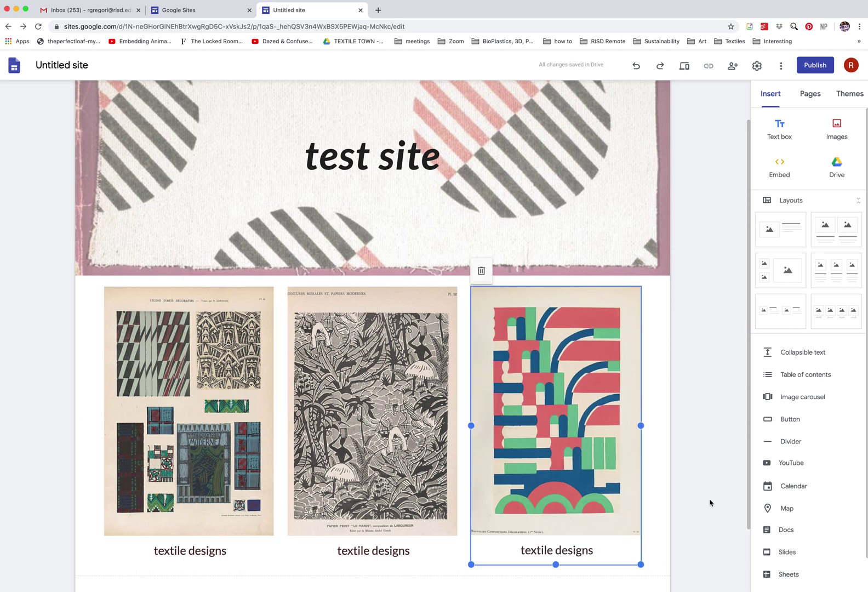
- Open the link settings for the heading beneath the first image and copy the Tate article's web address
drag(750, 223, 749, 261)
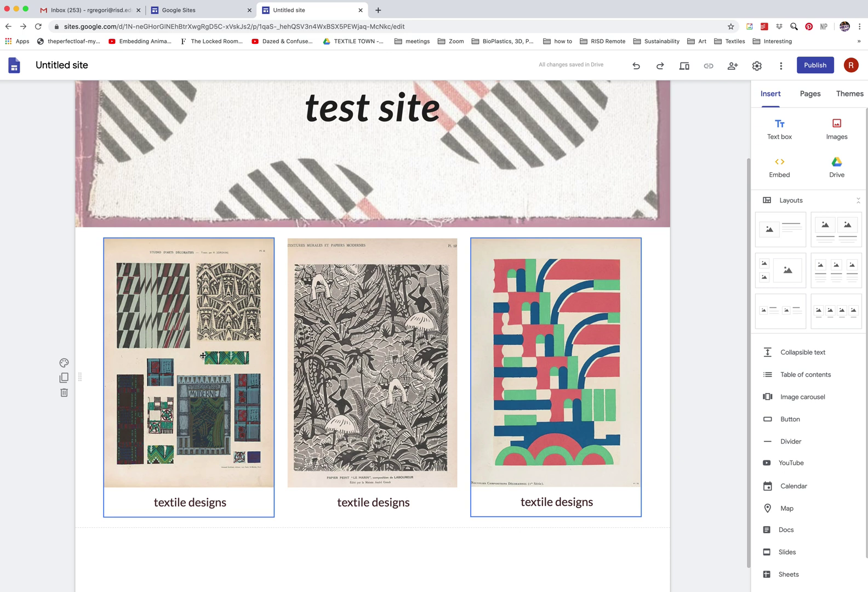
click(214, 497)
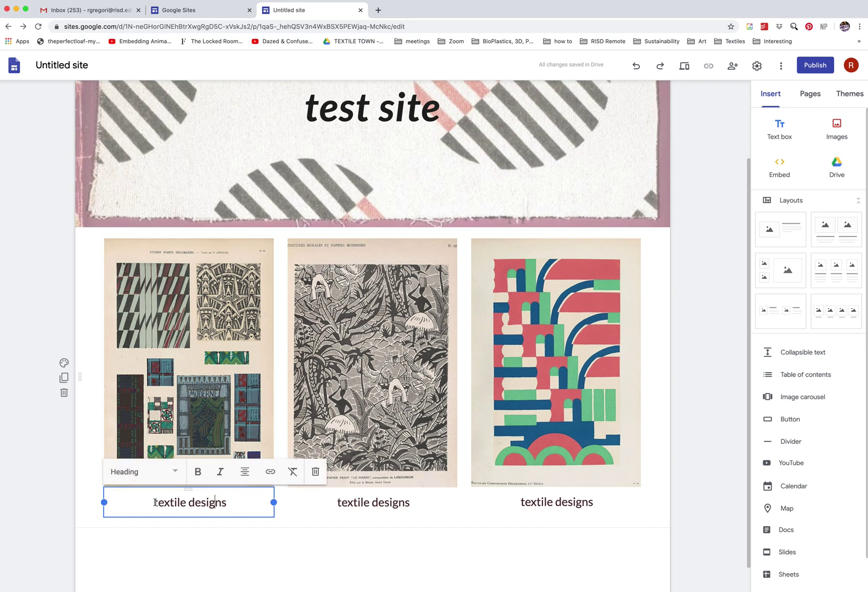
click(271, 471)
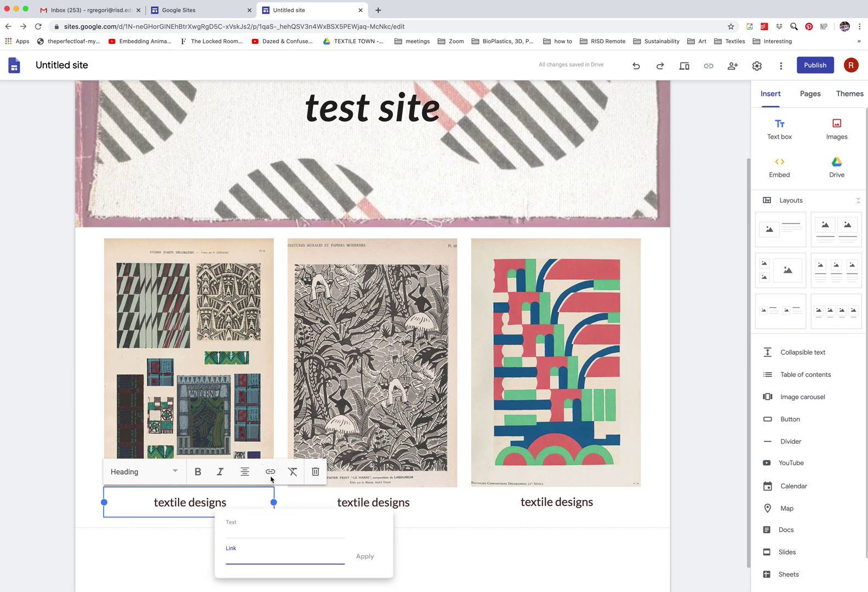
click(1, 383)
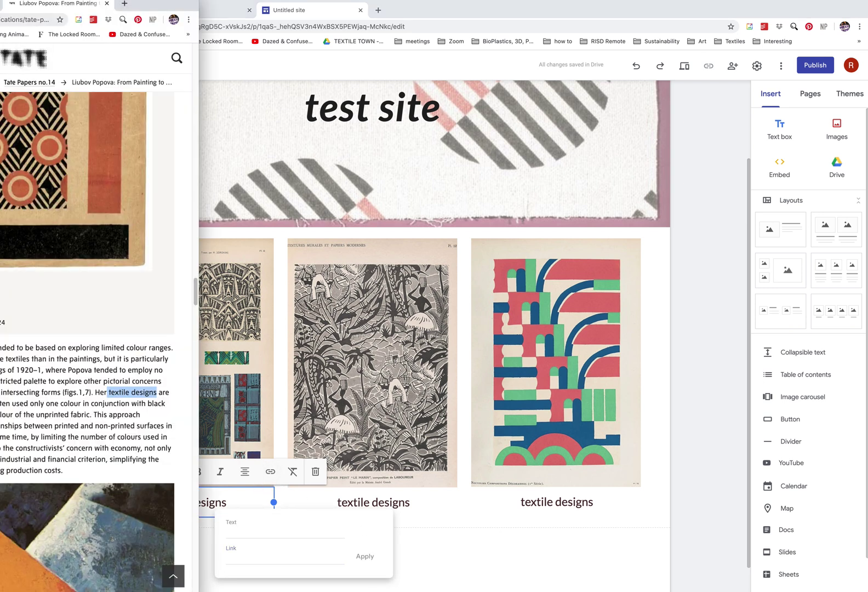
click(2, 20)
click(489, 541)
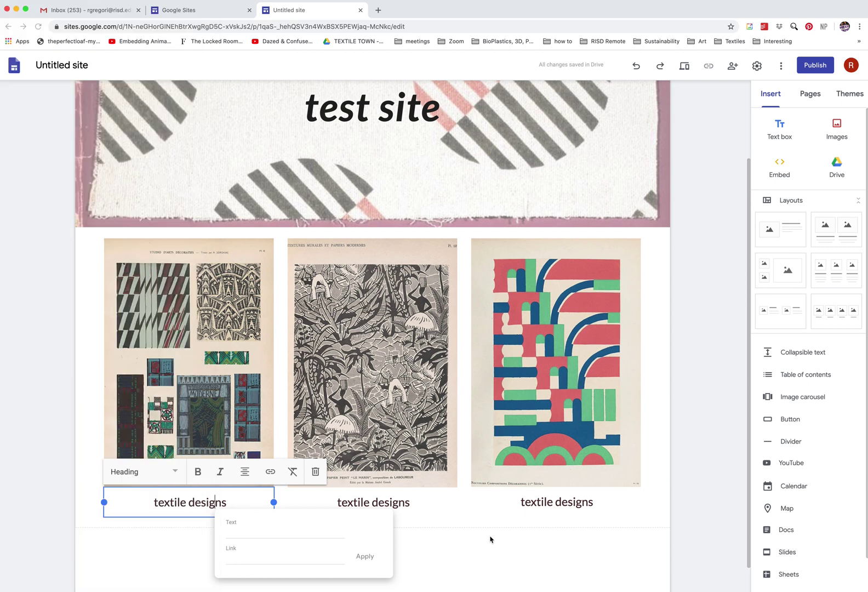
- Paste the Tate article address as the link target, enter "textile designs" as the link text and apply it
click(252, 552)
key(super+v)
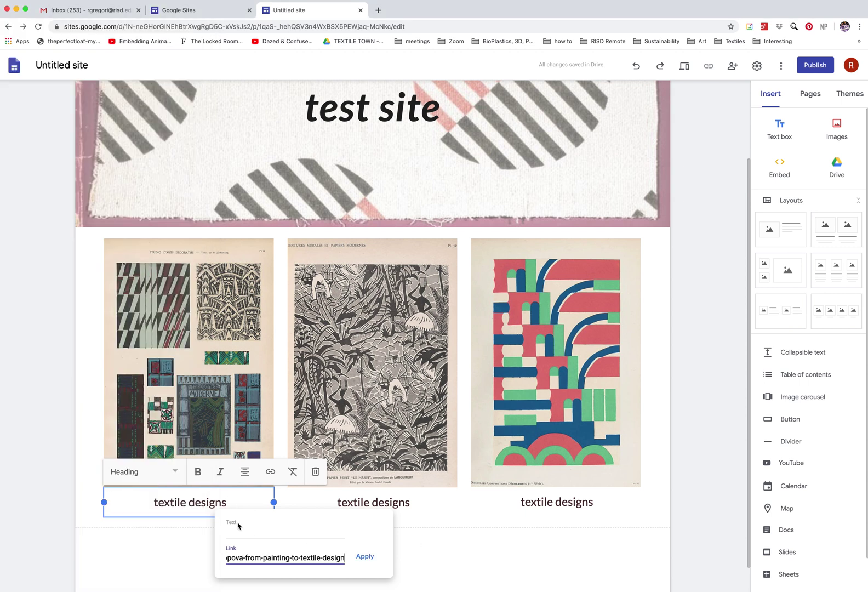
click(242, 524)
click(241, 529)
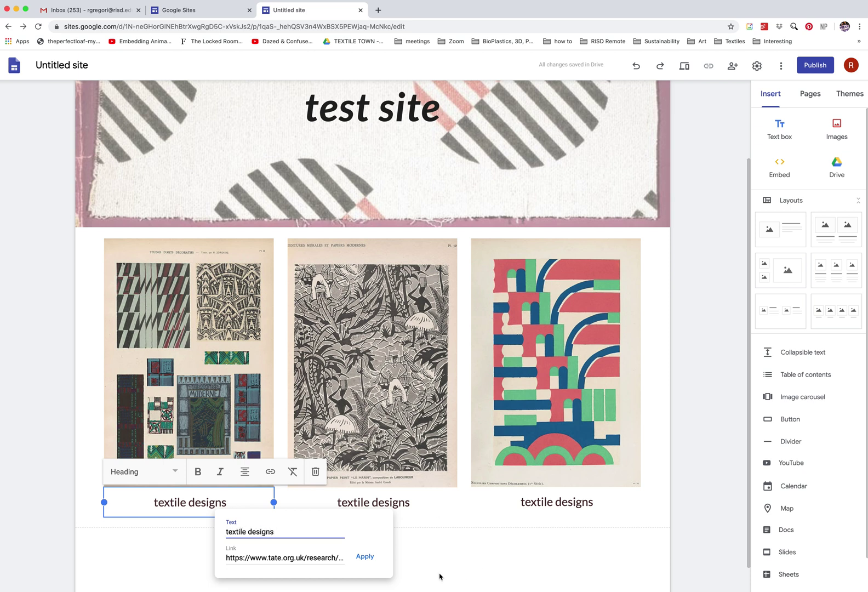
click(364, 556)
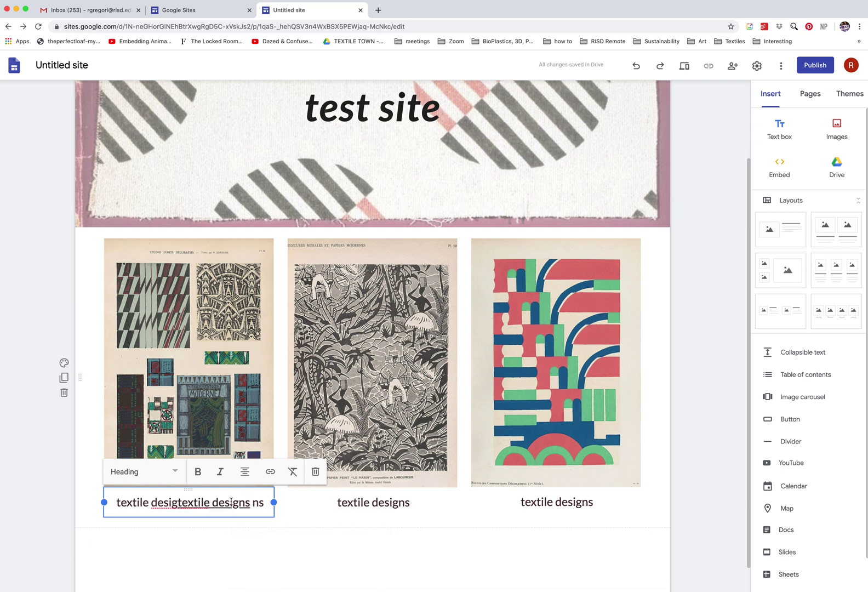
- Select the whole garbled heading, correct its link text to "textile designs" and apply the link
drag(263, 502, 100, 504)
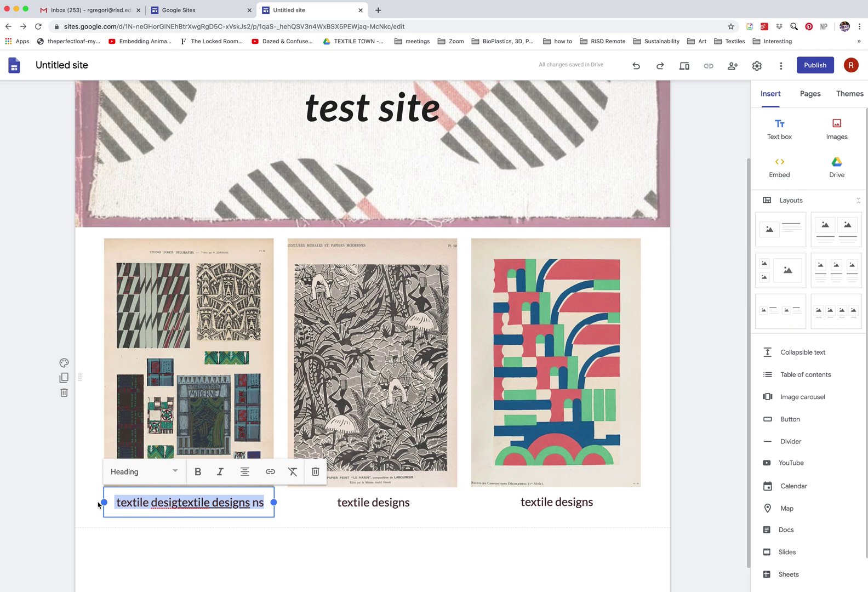
click(270, 472)
drag(382, 531, 320, 532)
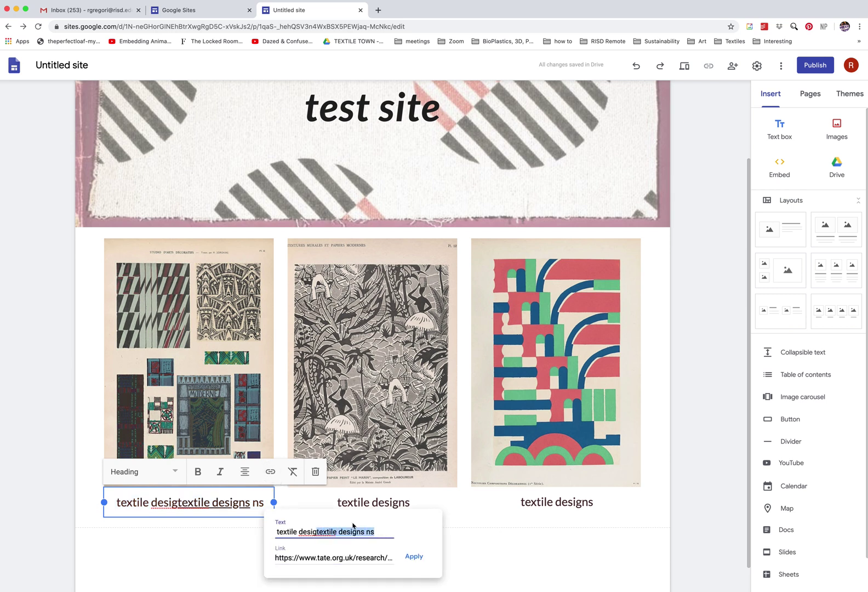
text(ns)
click(414, 556)
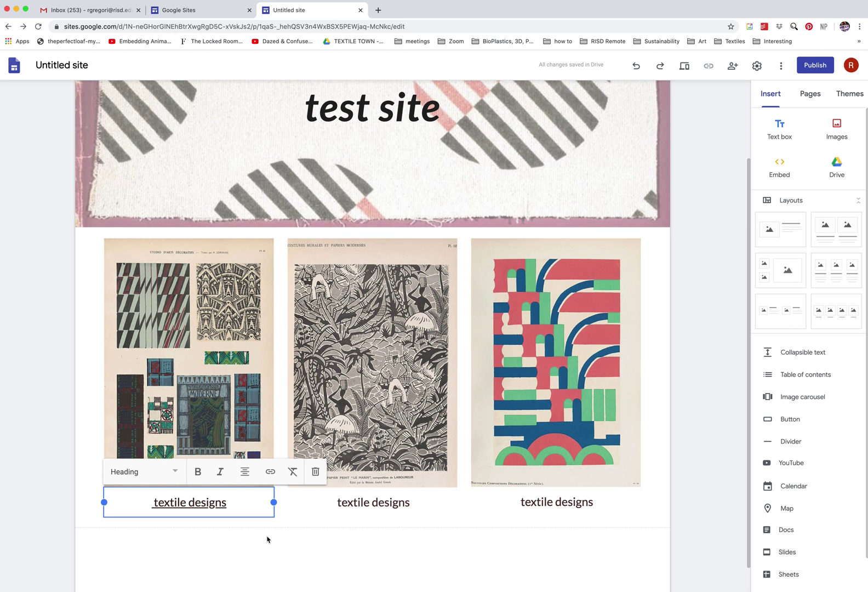
drag(749, 294, 725, 205)
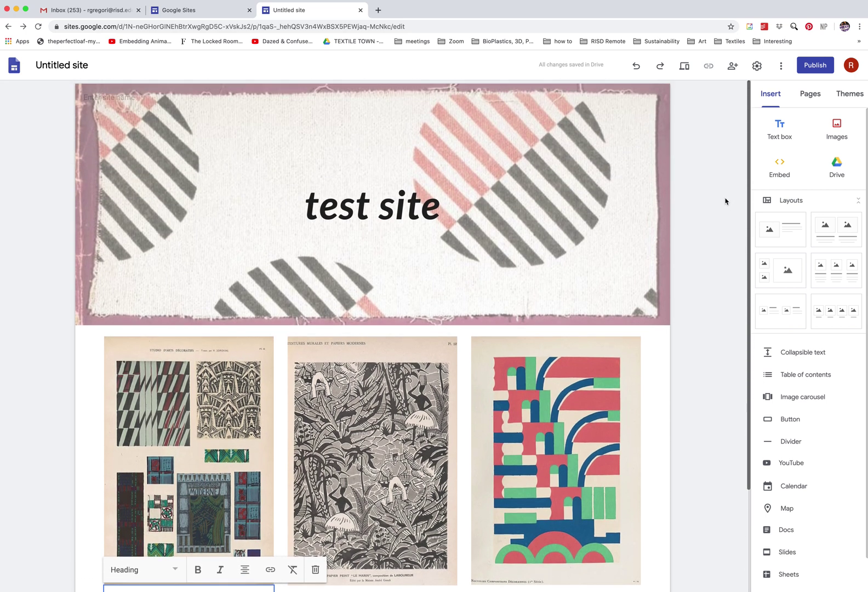
click(726, 205)
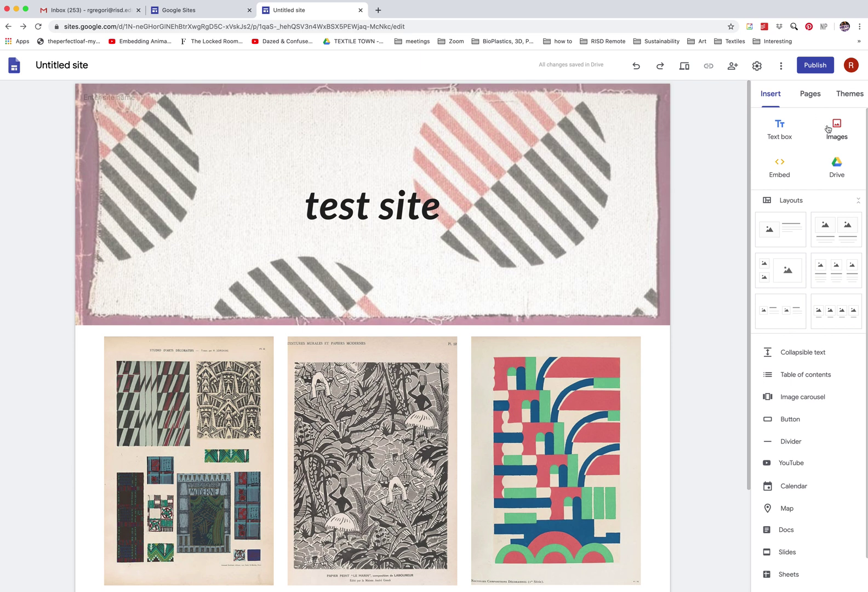
drag(747, 227, 713, 407)
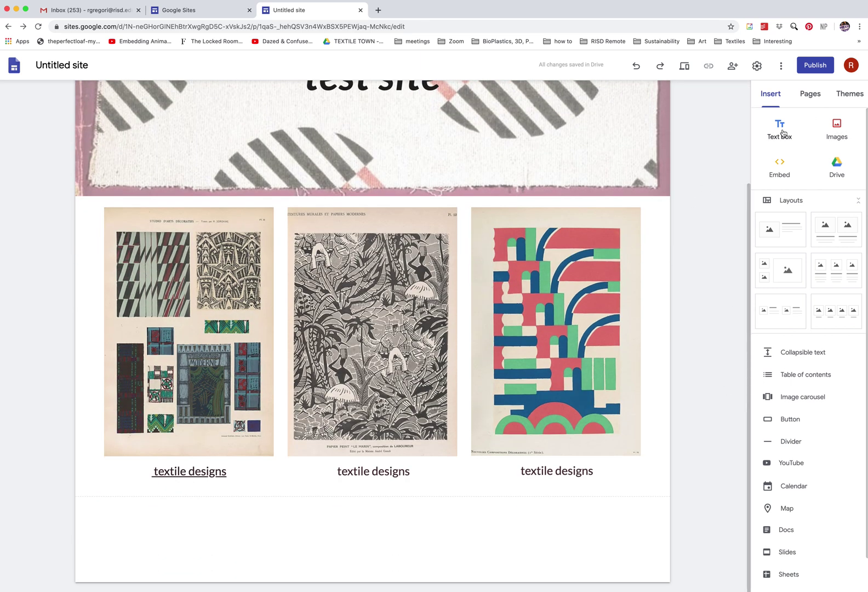
click(840, 130)
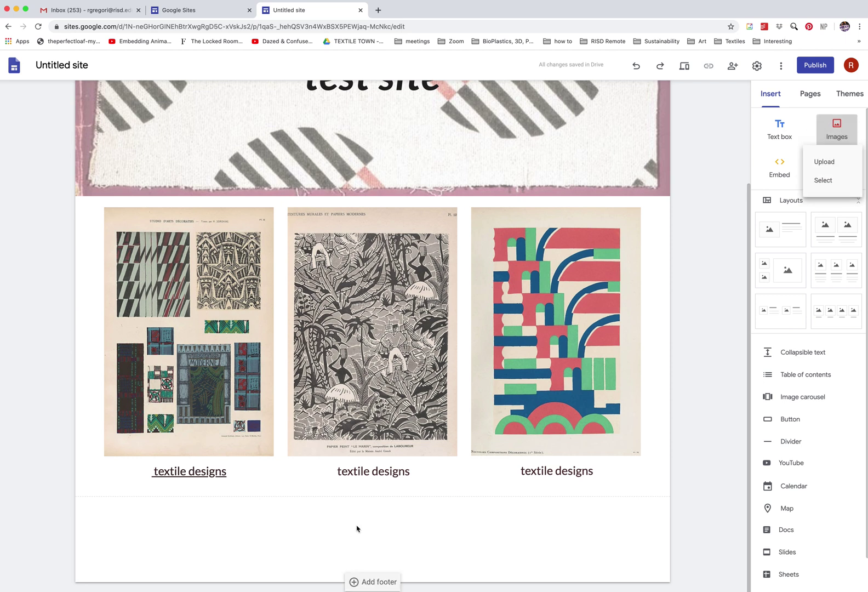
click(356, 528)
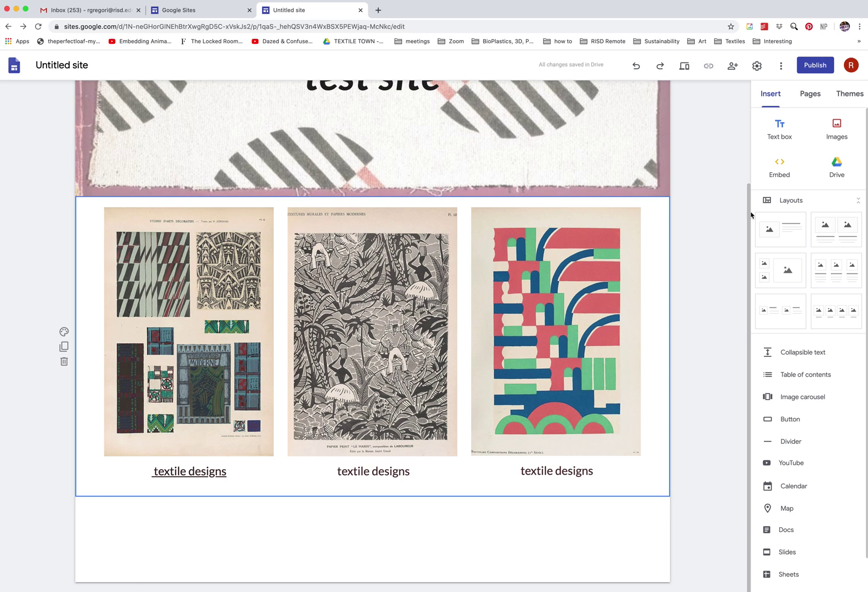
- Delete the three-column image section beneath the header
click(64, 361)
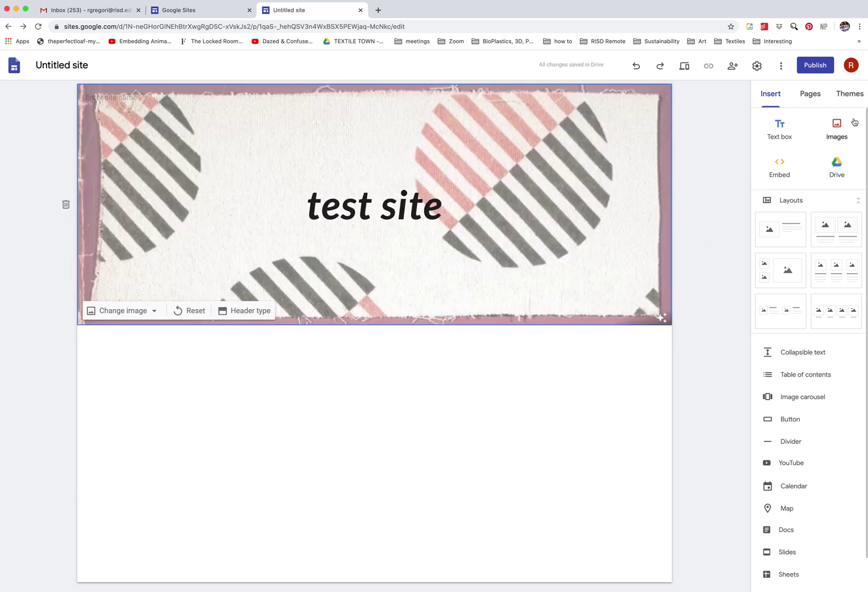
click(837, 128)
click(379, 405)
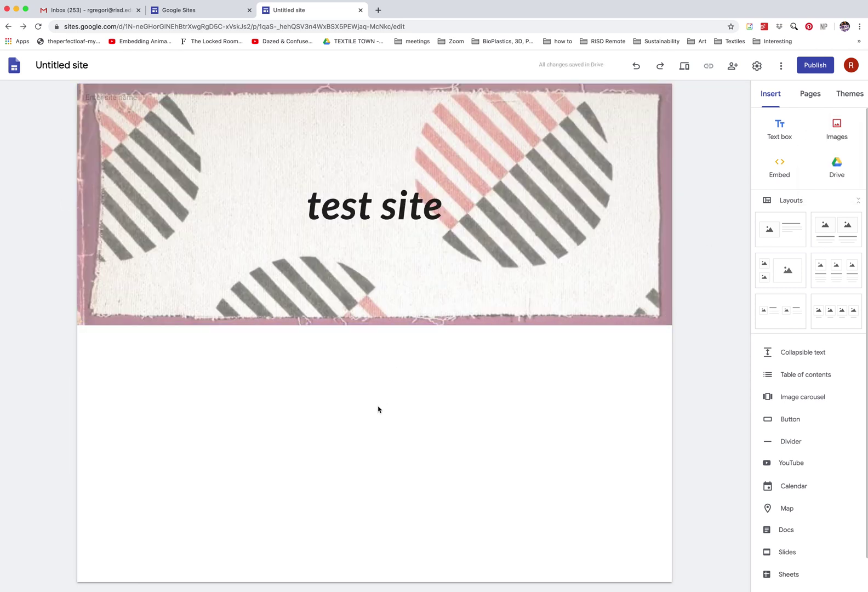
- Upload restricted-1.jpg as a standalone image beneath the header and move it to the centre of its section
click(836, 131)
click(824, 162)
click(273, 113)
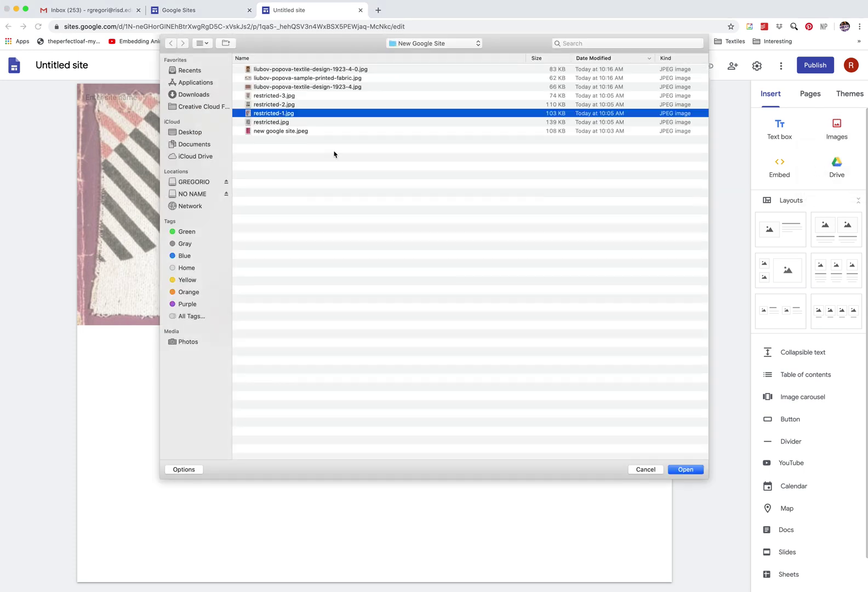
click(671, 468)
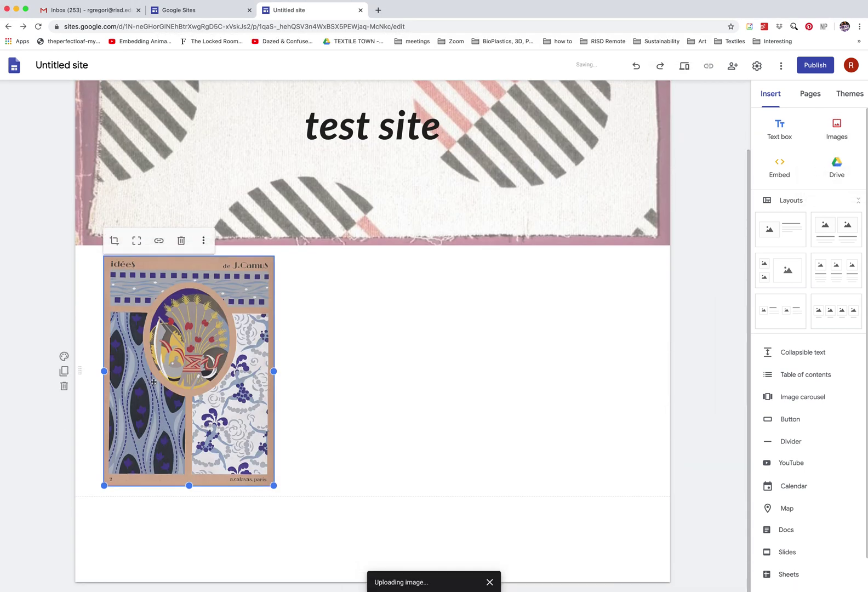
drag(188, 365, 376, 359)
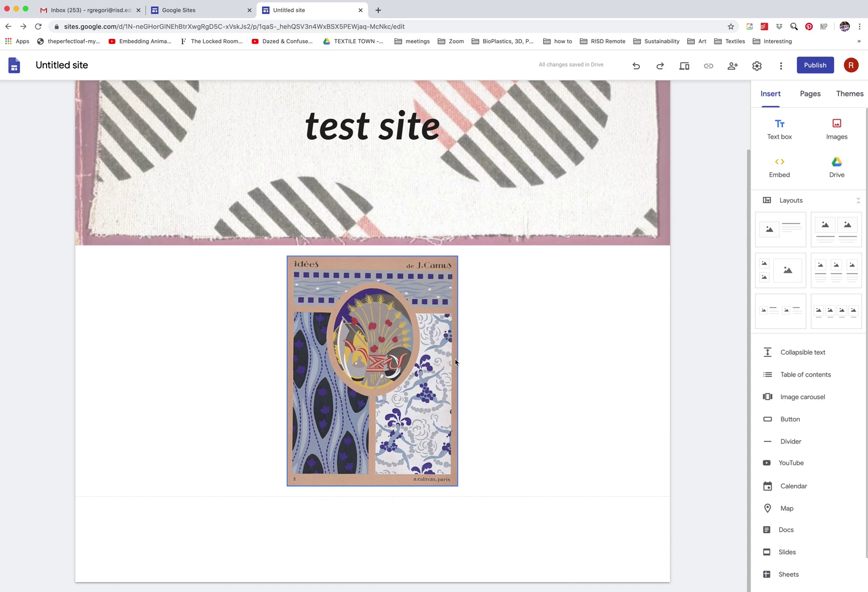
- Upload restricted-3.jpg and move it into the section above, to the left of the centred image
click(835, 128)
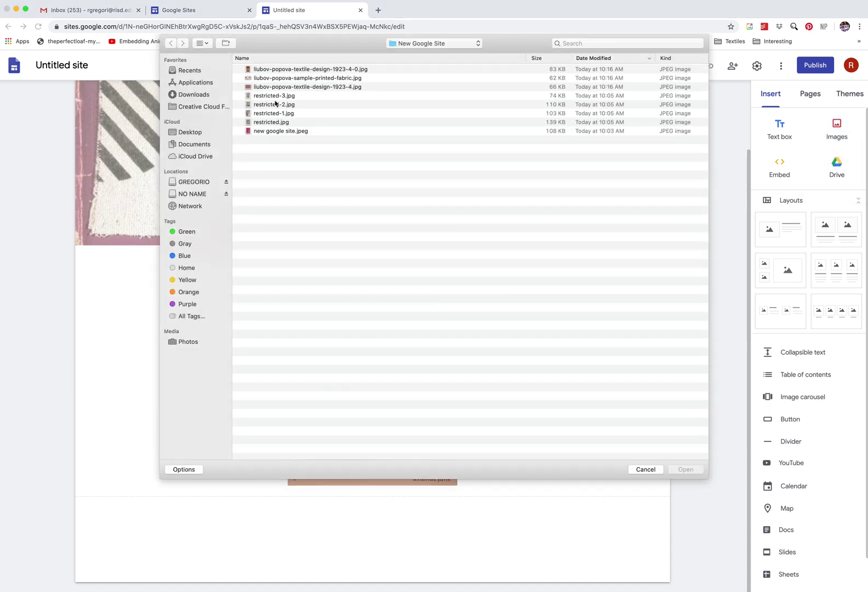
click(271, 123)
click(261, 96)
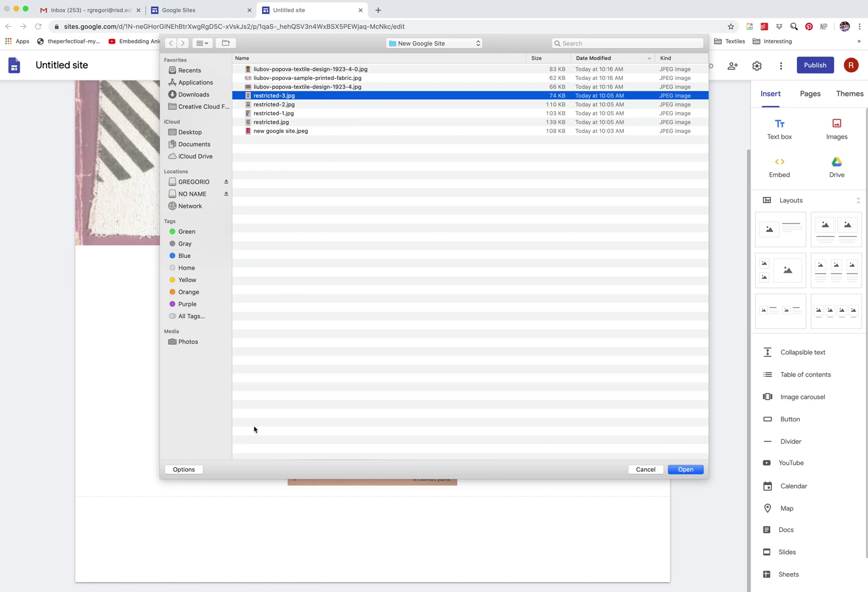
click(670, 469)
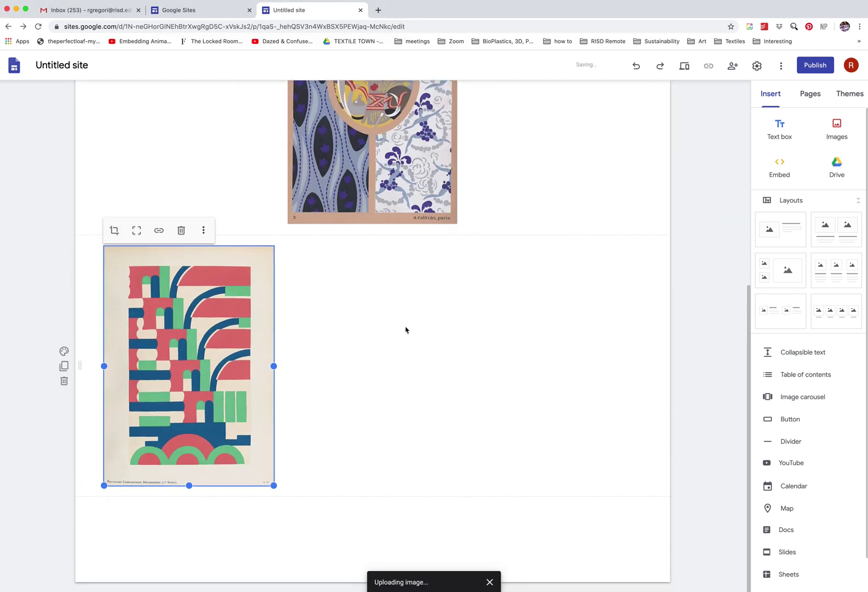
drag(267, 333, 199, 174)
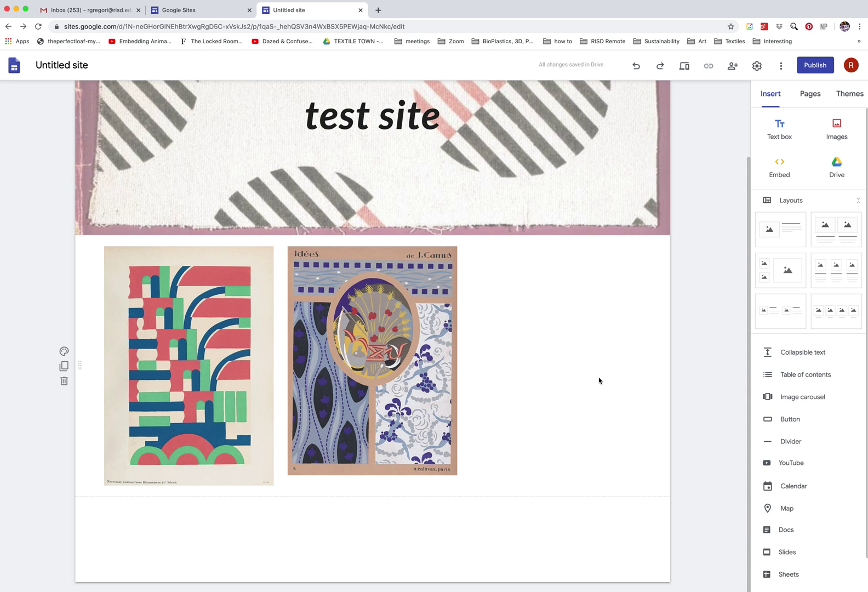
mouse_move(866, 413)
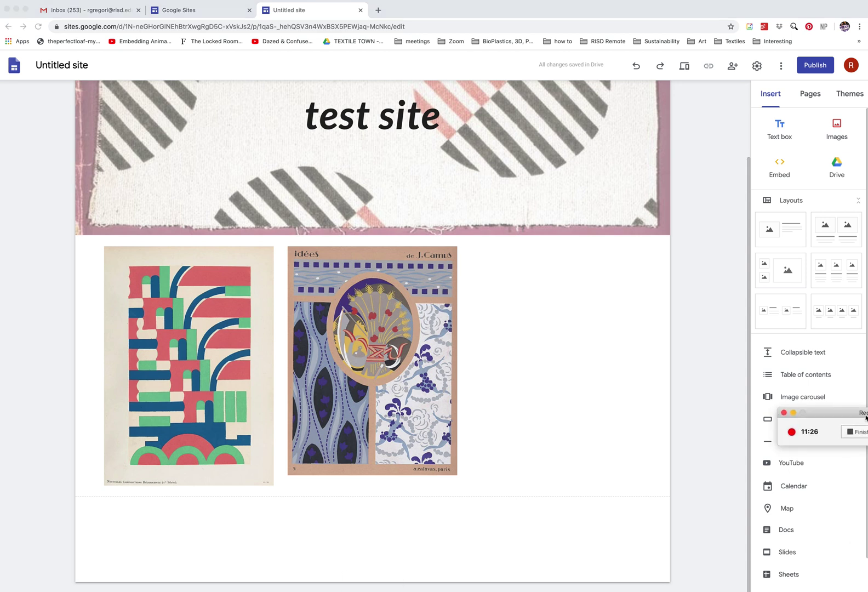